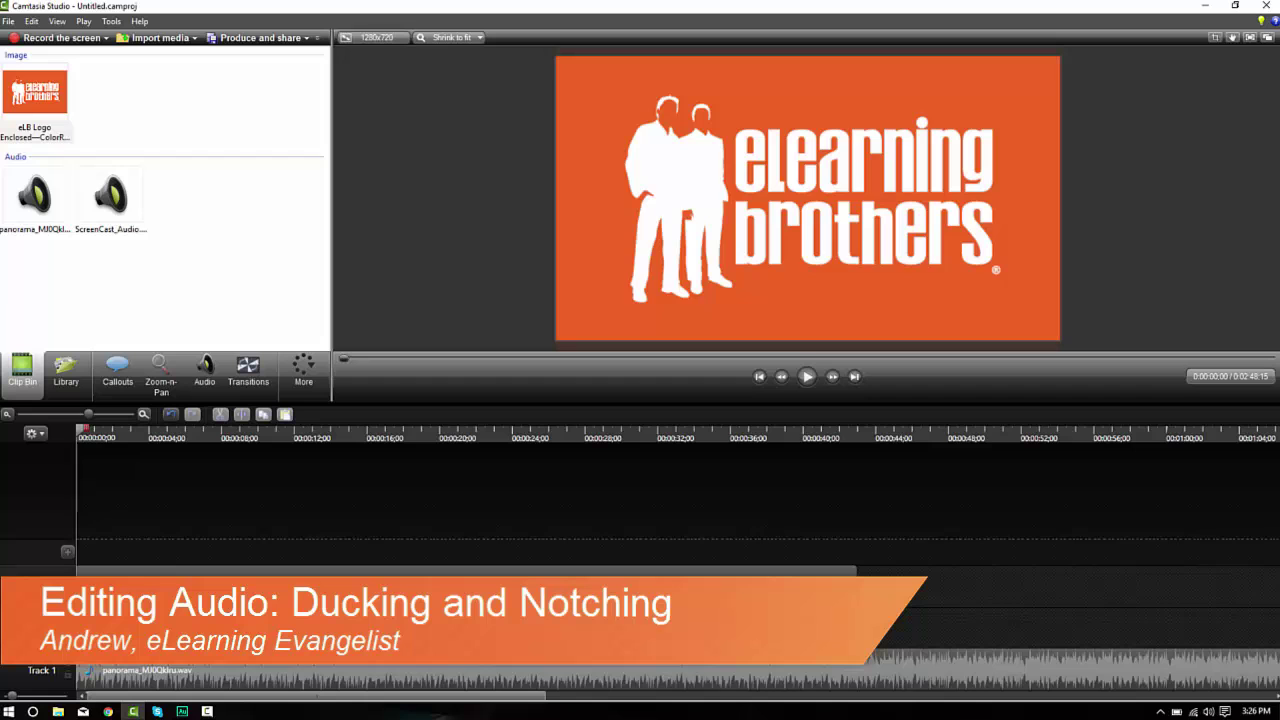
- Preview the Camtasia project from the start of the timeline
{"action": "left_click_drag", "start_coordinate": [79, 432], "coordinate": [93, 432]}
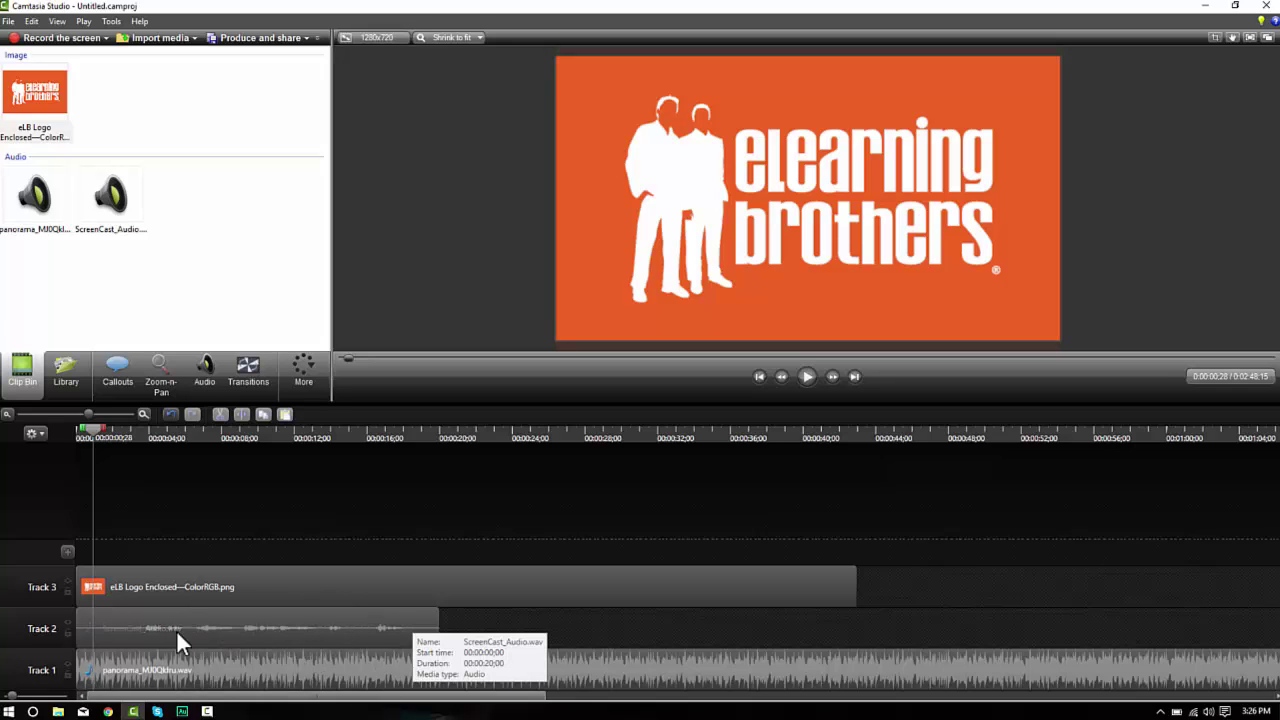
{"action": "left_click_drag", "start_coordinate": [79, 428], "coordinate": [73, 428]}
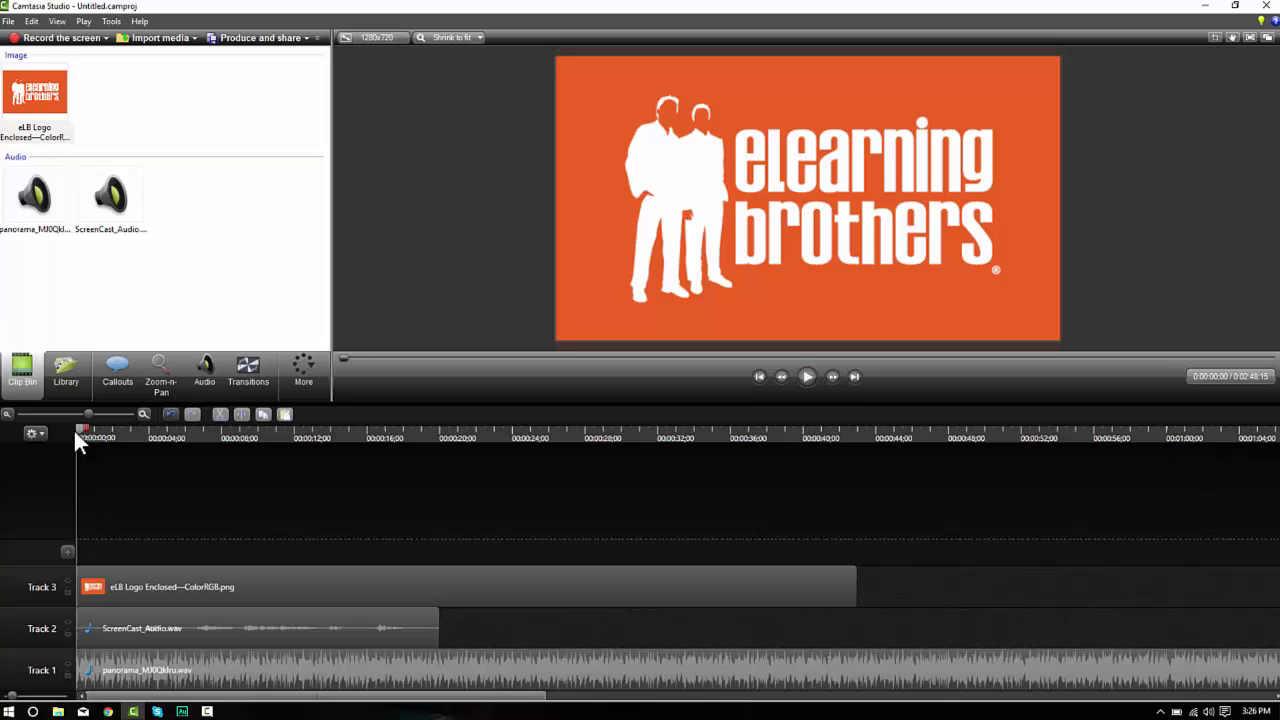
{"action": "key", "text": "space"}
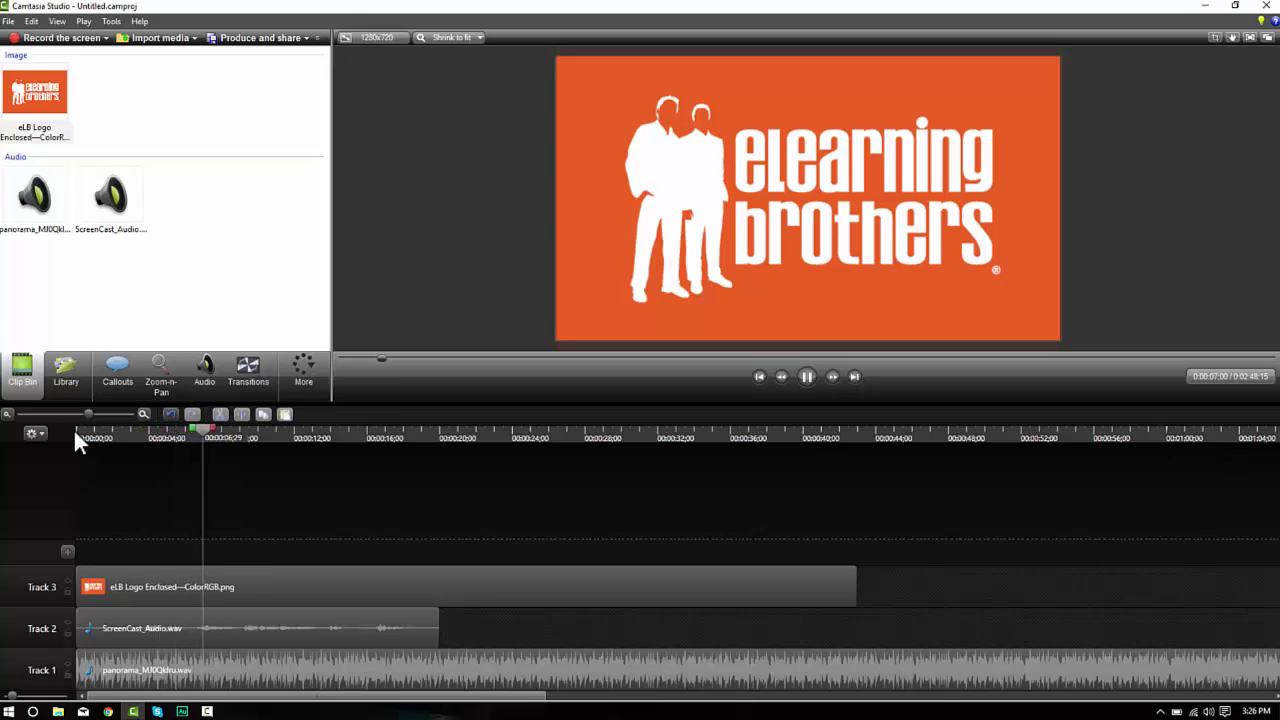
{"action": "key", "text": "space"}
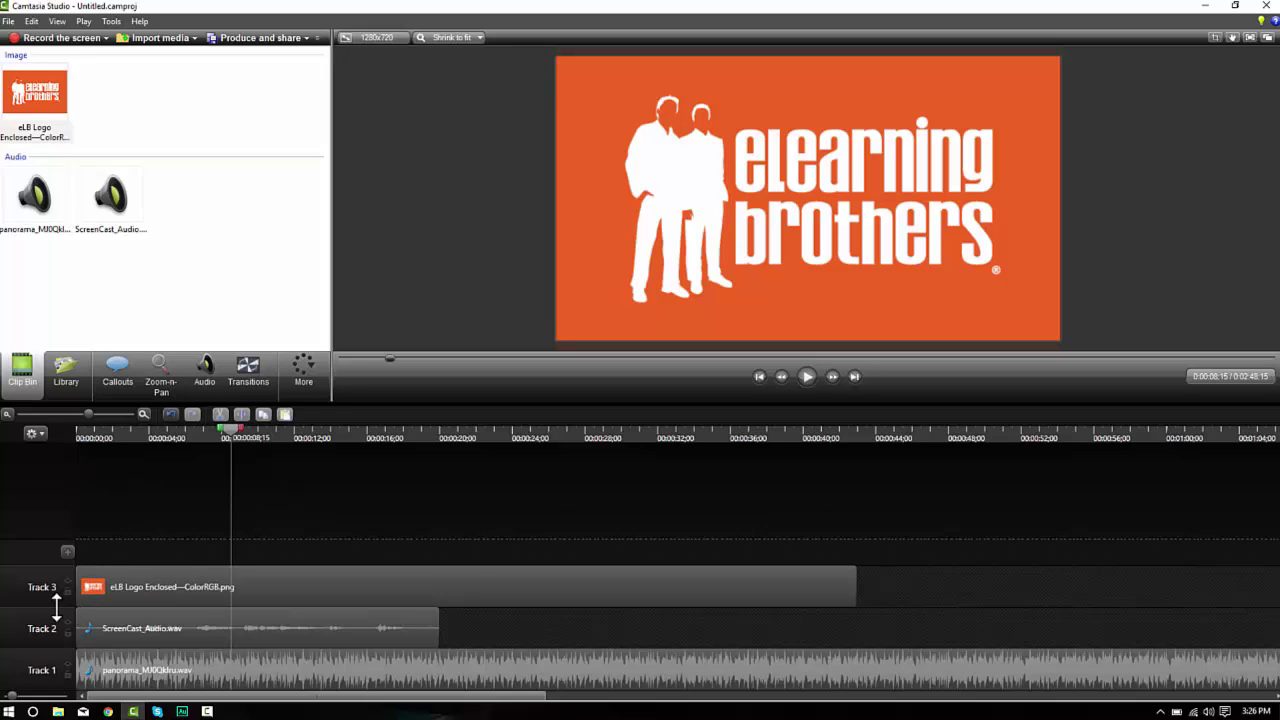
- Trim about 3 seconds off ScreenCast_Audio.wav, slide it back to 0:00, and preview it
{"action": "left_click_drag", "start_coordinate": [55, 608], "coordinate": [52, 522]}
{"action": "left_click_drag", "start_coordinate": [145, 428], "coordinate": [142, 429]}
{"action": "left_click_drag", "start_coordinate": [76, 562], "coordinate": [136, 562]}
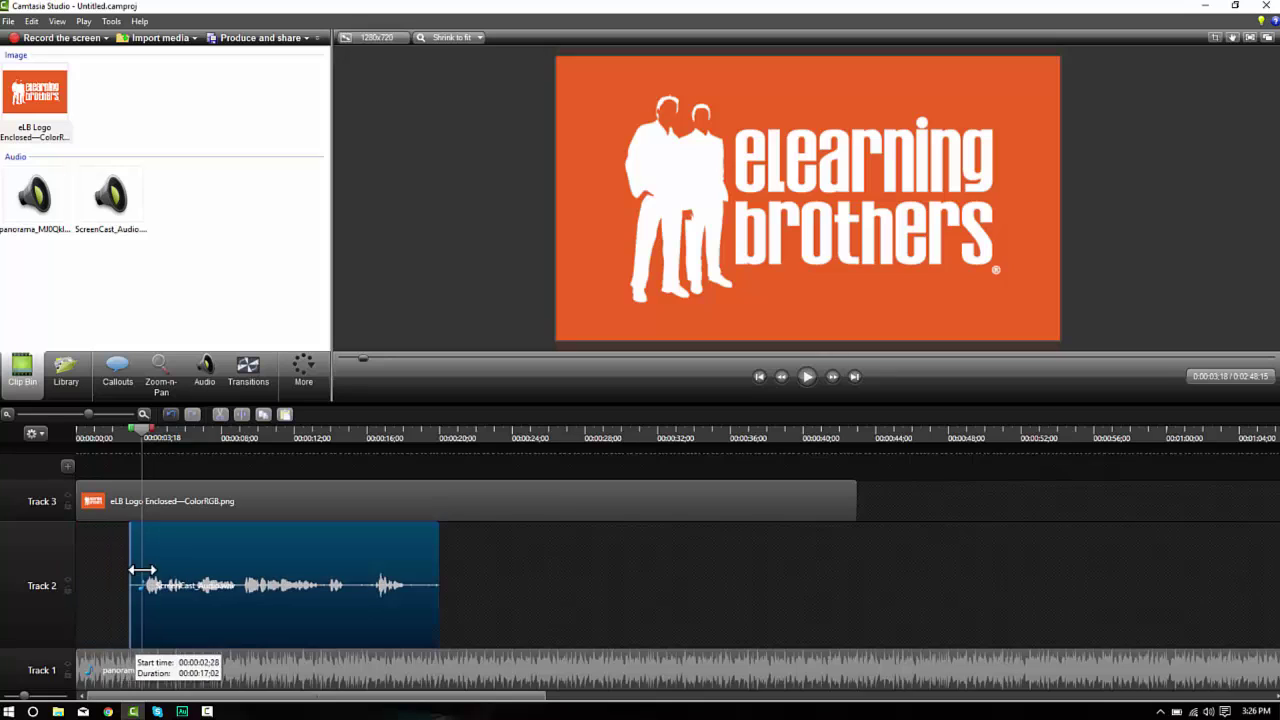
{"action": "left_click_drag", "start_coordinate": [217, 556], "coordinate": [132, 554]}
{"action": "left_click_drag", "start_coordinate": [104, 441], "coordinate": [50, 451]}
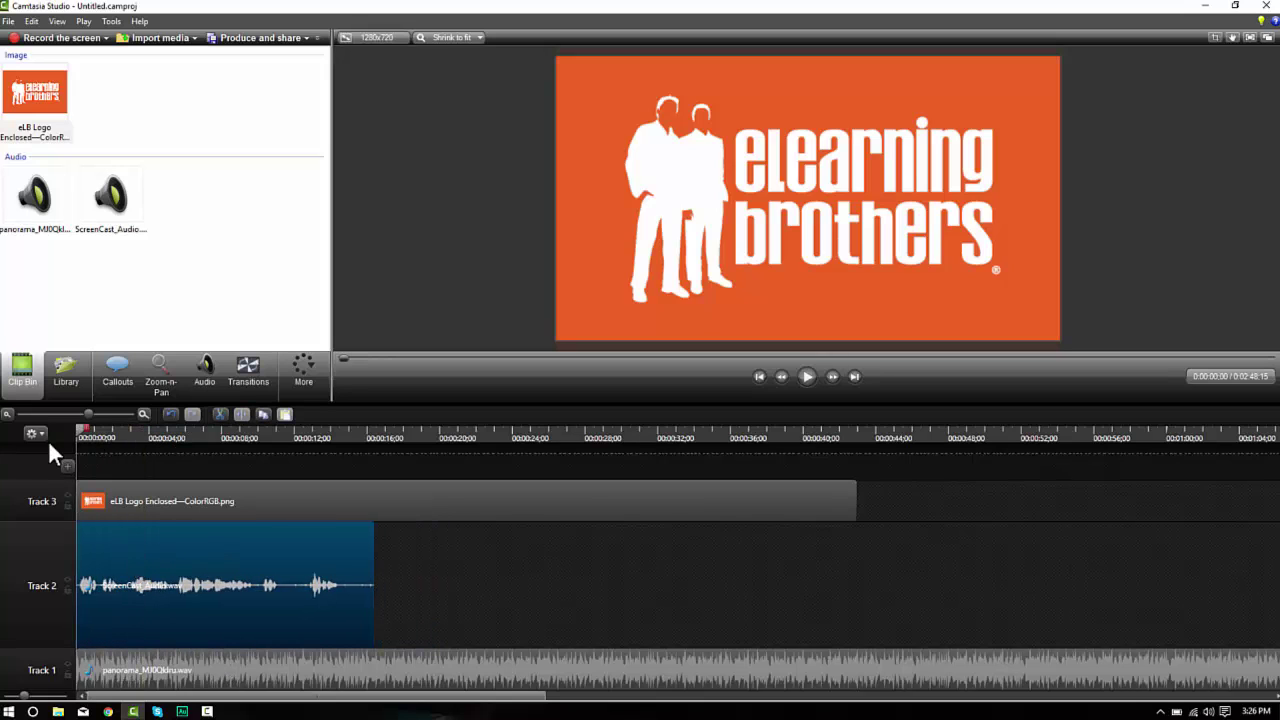
{"action": "key", "text": "space"}
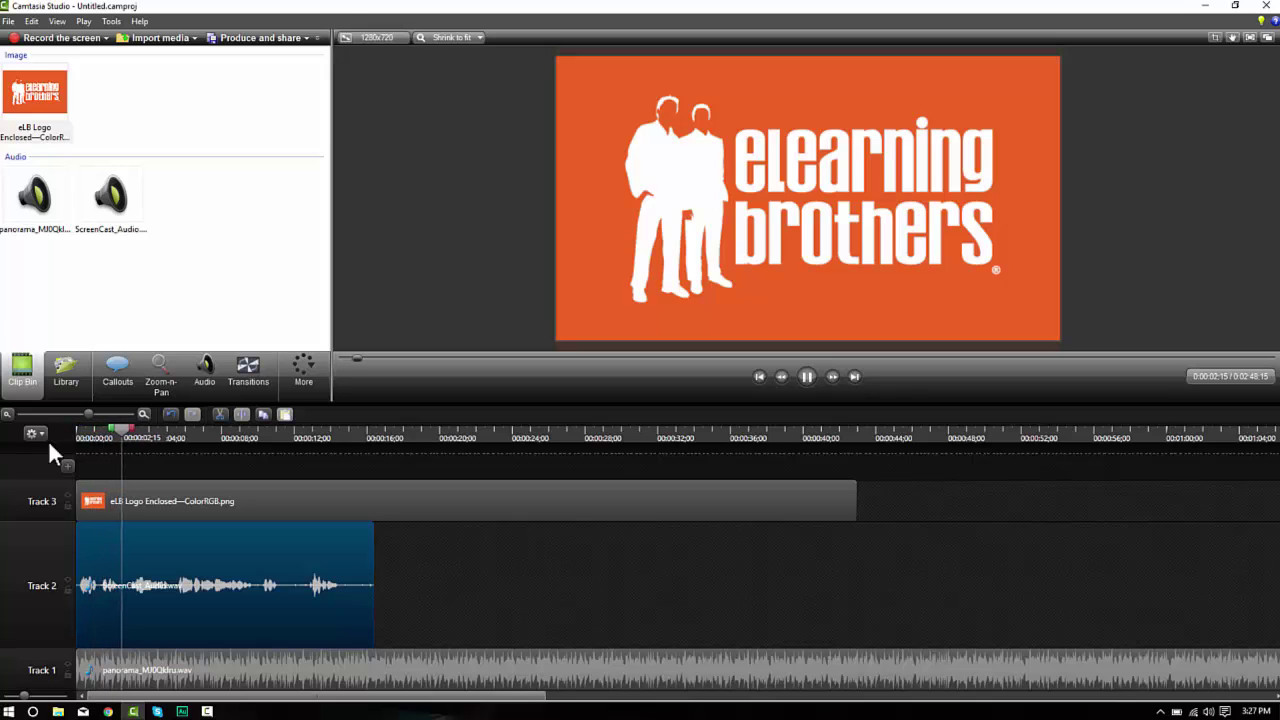
{"action": "key", "text": "space"}
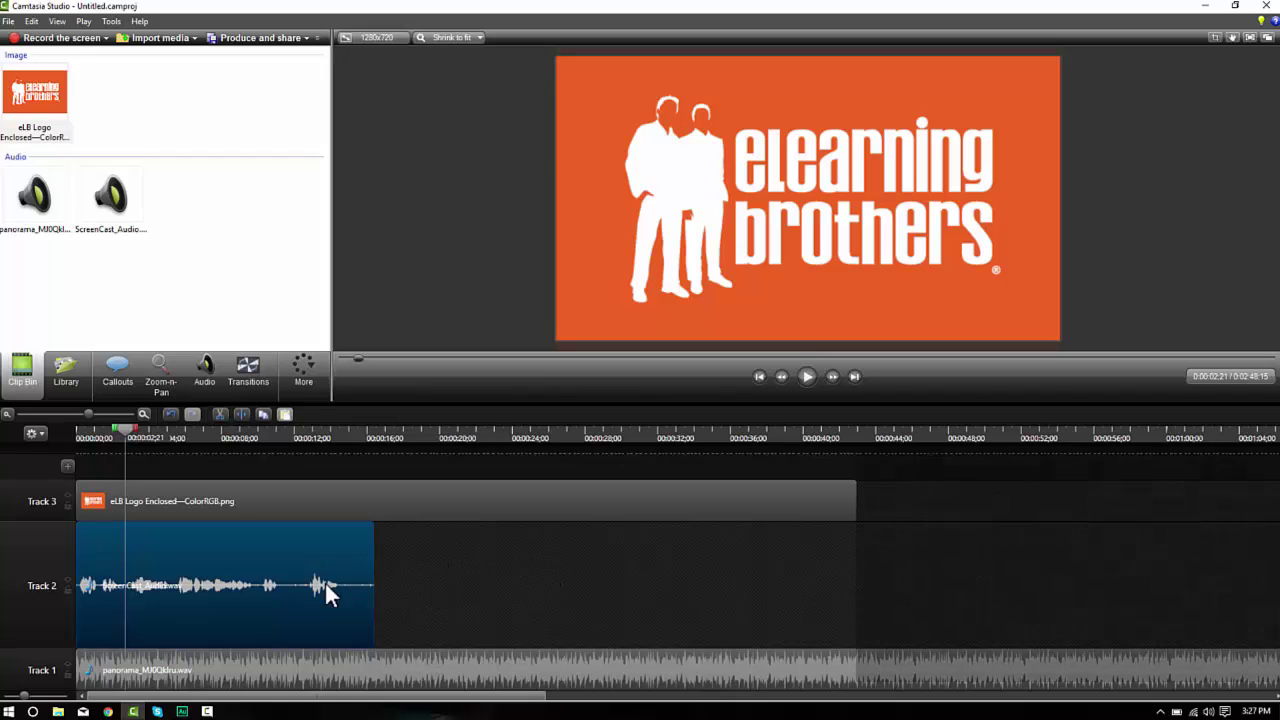
- Select the Track 1 music clip, enlarge its track, and lower its volume four steps
{"action": "left_click", "coordinate": [464, 572]}
{"action": "left_click", "coordinate": [361, 662]}
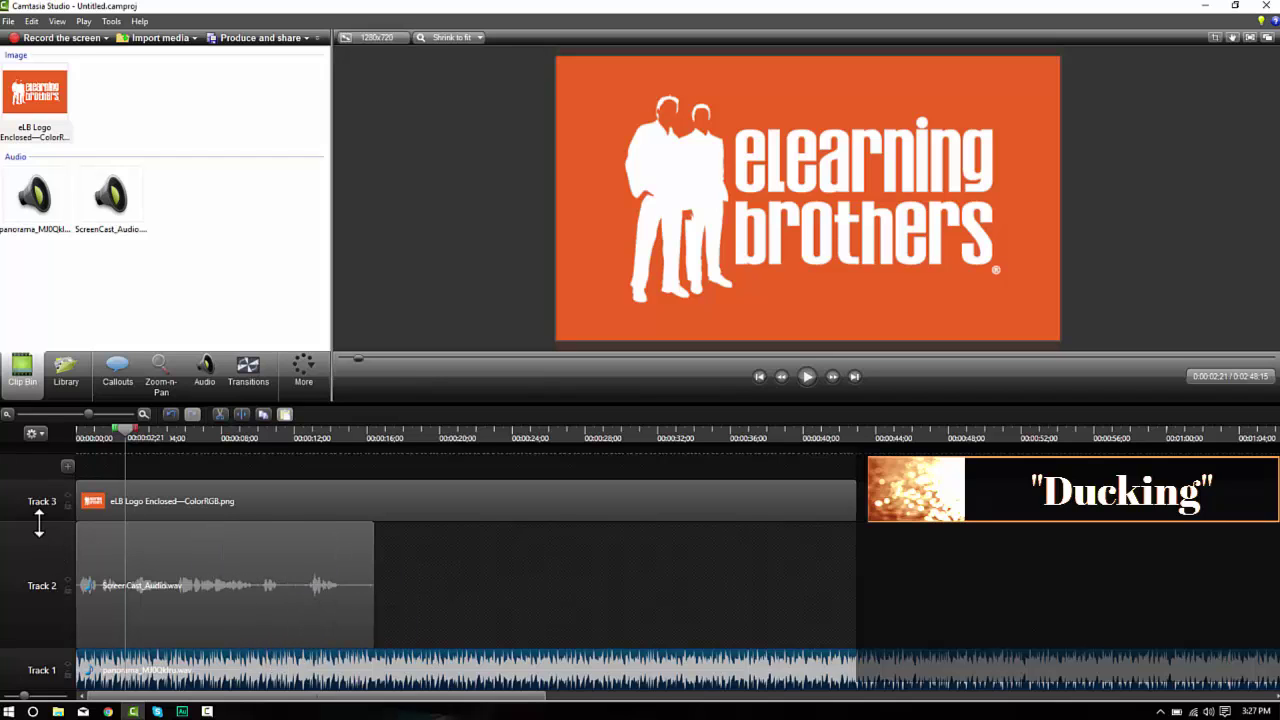
{"action": "left_click_drag", "start_coordinate": [40, 522], "coordinate": [31, 610]}
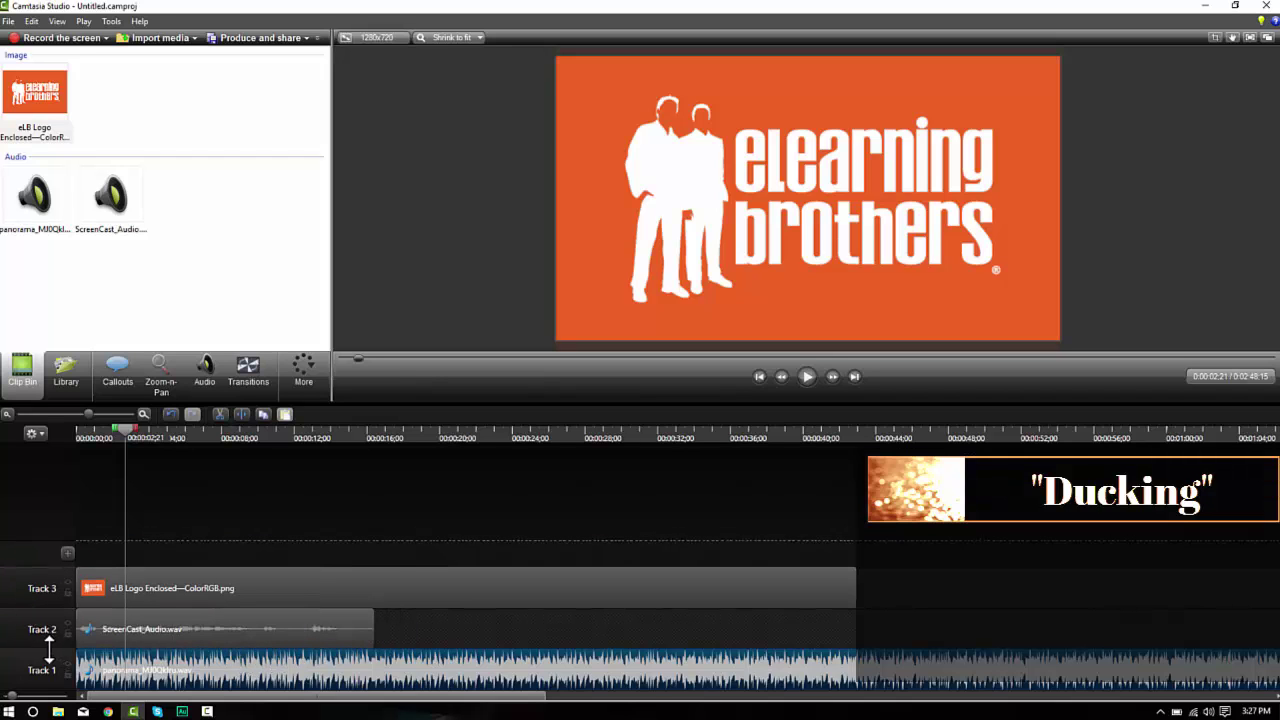
{"action": "left_click_drag", "start_coordinate": [66, 560], "coordinate": [99, 491]}
{"action": "left_click", "coordinate": [209, 380]}
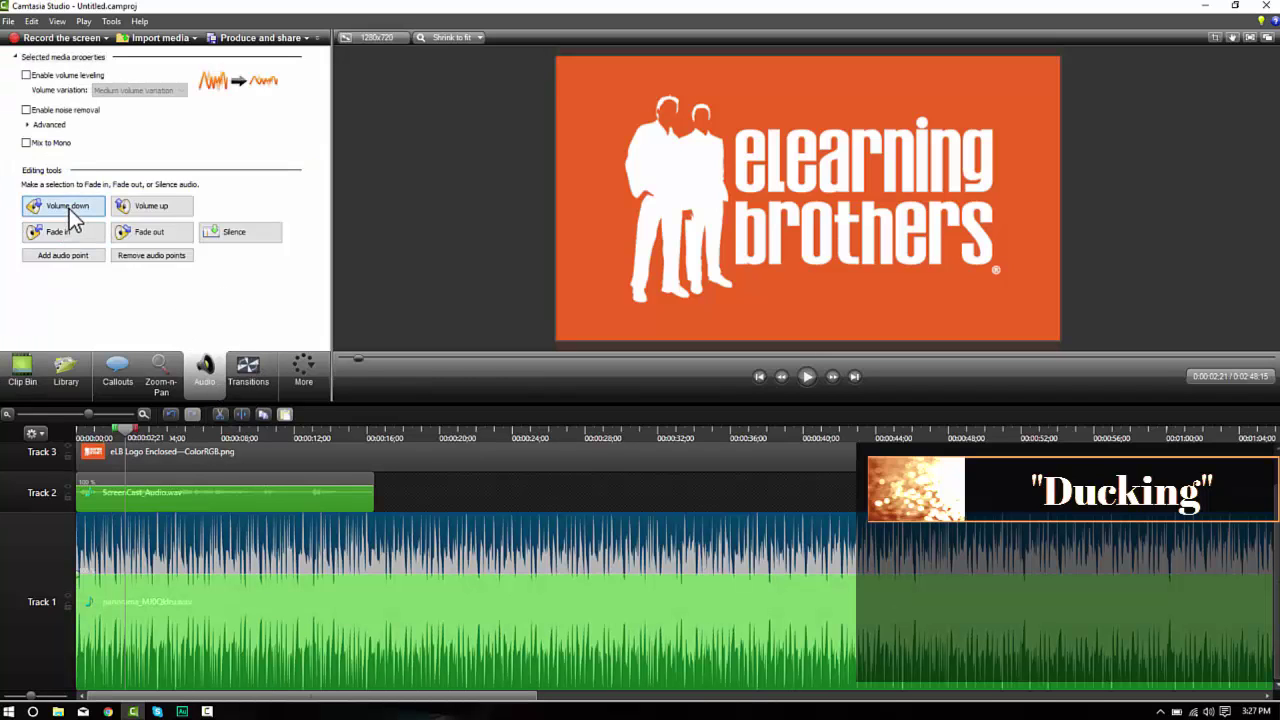
{"action": "left_click", "coordinate": [69, 208]}
{"action": "left_click", "coordinate": [69, 208]}
{"action": "left_click", "coordinate": [69, 208]}
{"action": "left_click", "coordinate": [69, 208]}
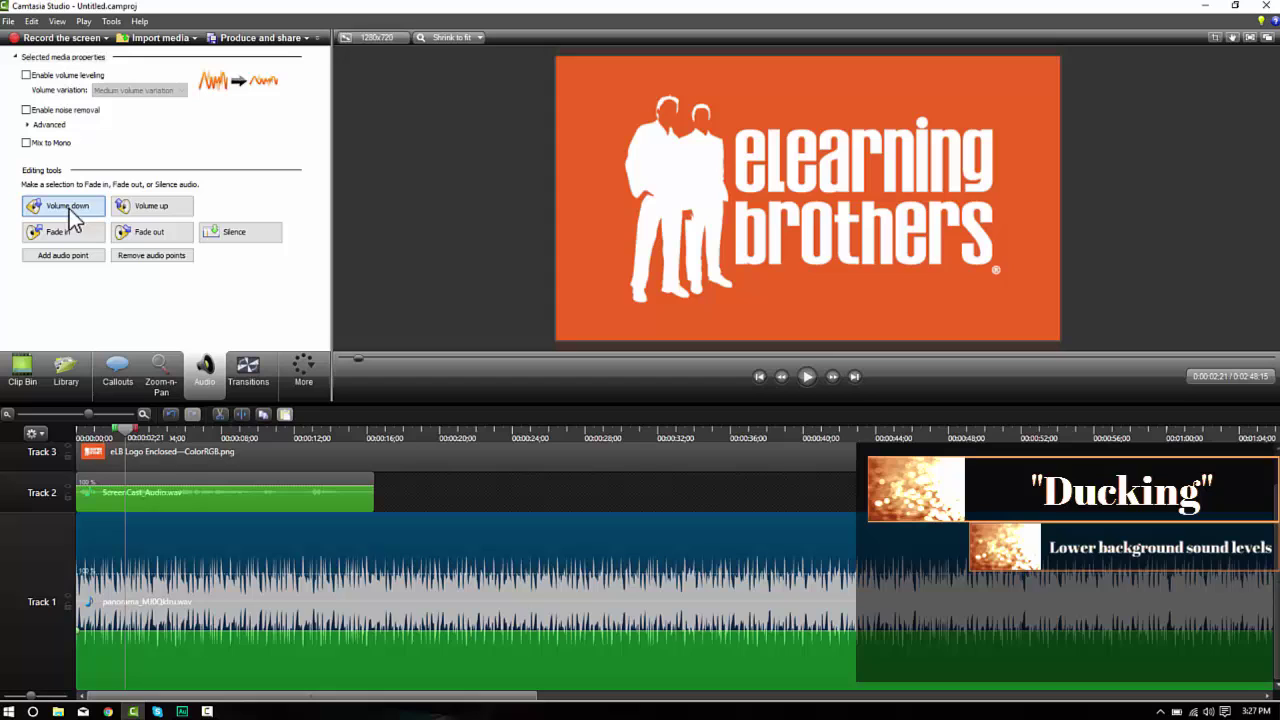
- Preview the mix with the quieter music and review the dialogue clip on Track 2
{"action": "left_click", "coordinate": [107, 452]}
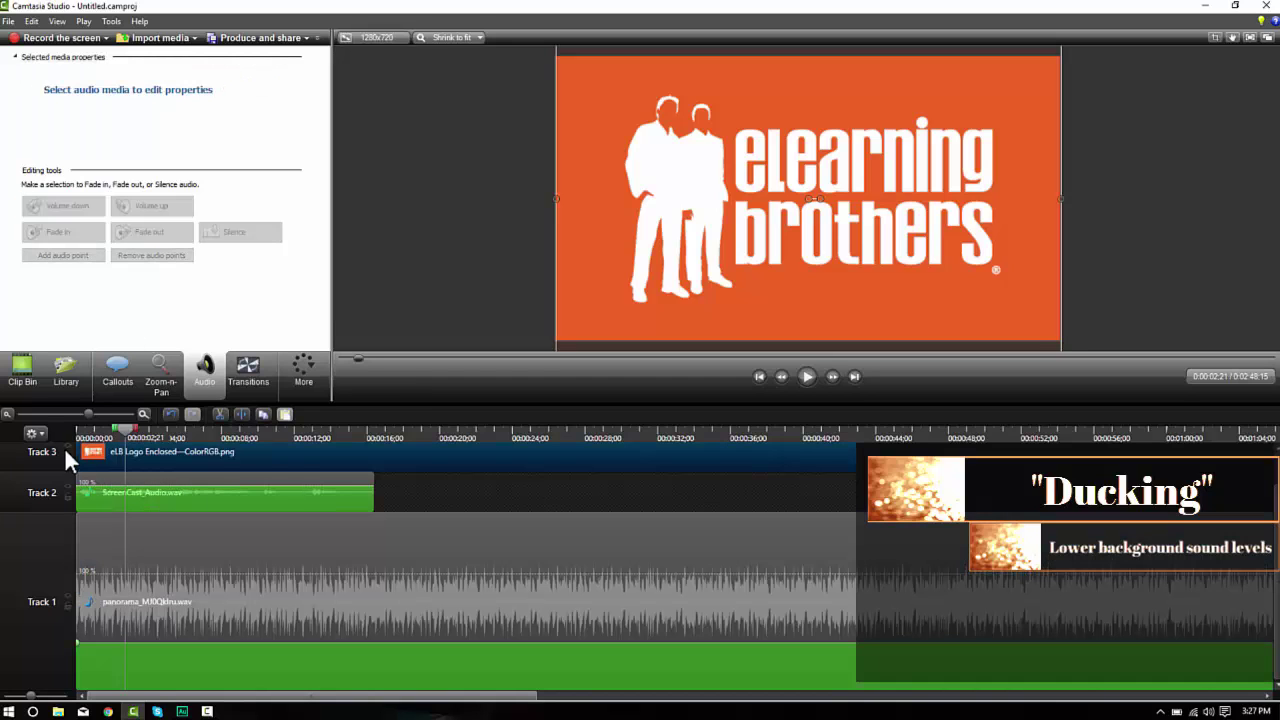
{"action": "key", "text": "space"}
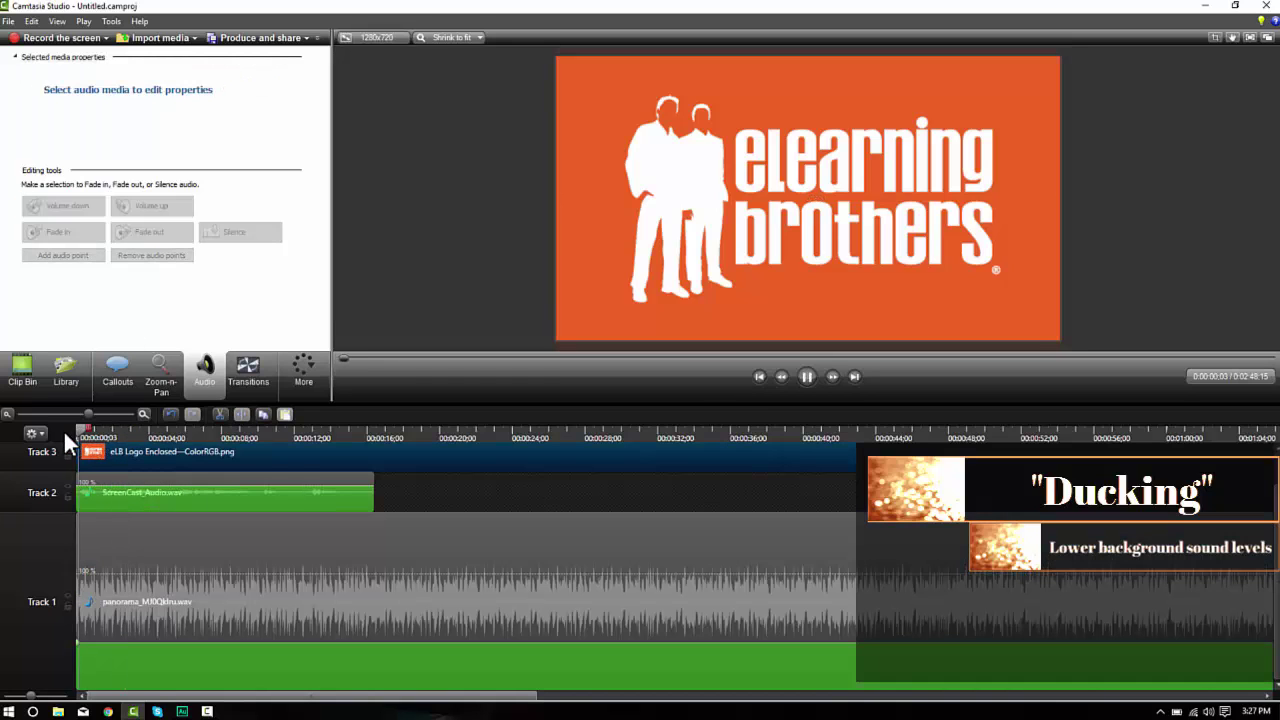
{"action": "key", "text": "space"}
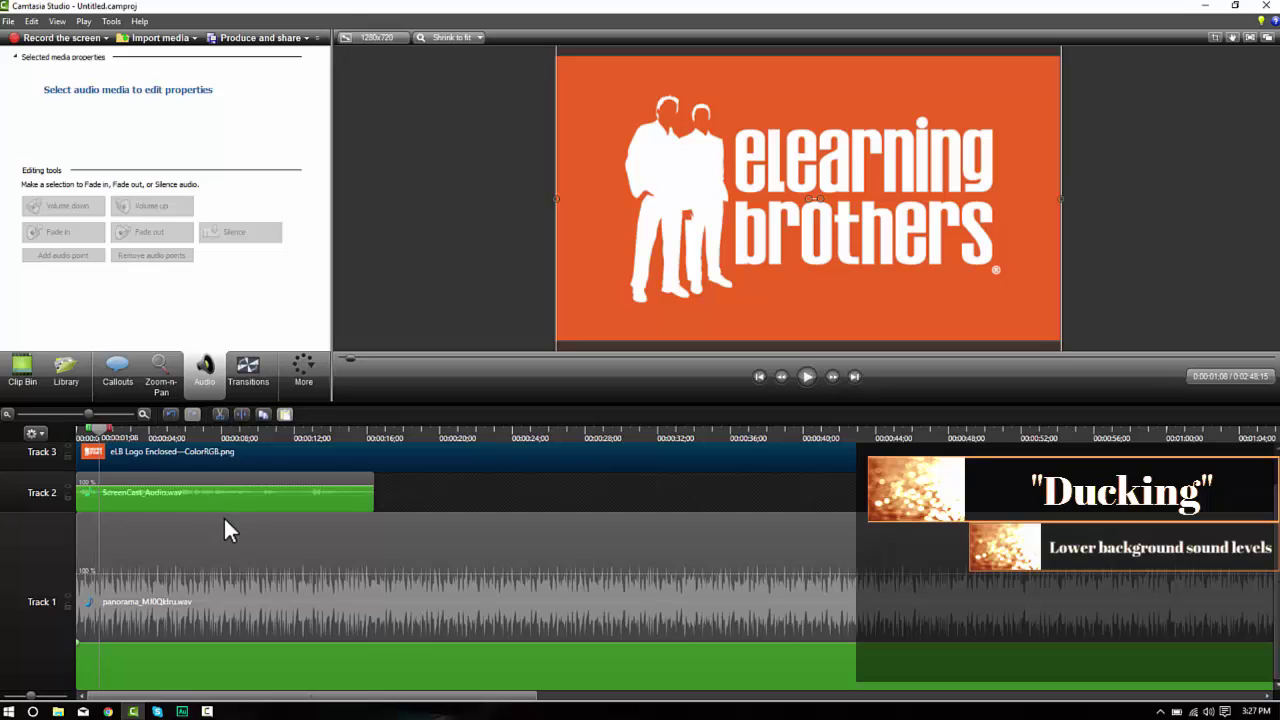
{"action": "left_click", "coordinate": [222, 490]}
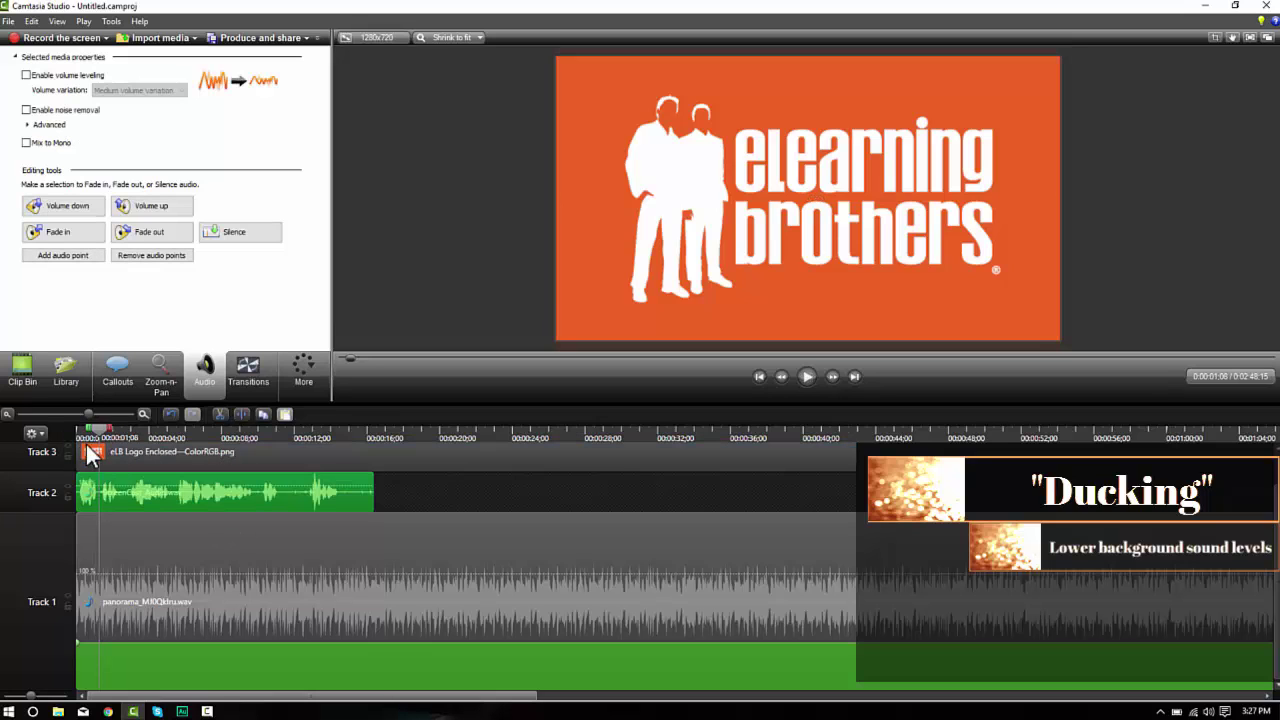
{"action": "left_click_drag", "start_coordinate": [98, 432], "coordinate": [68, 432]}
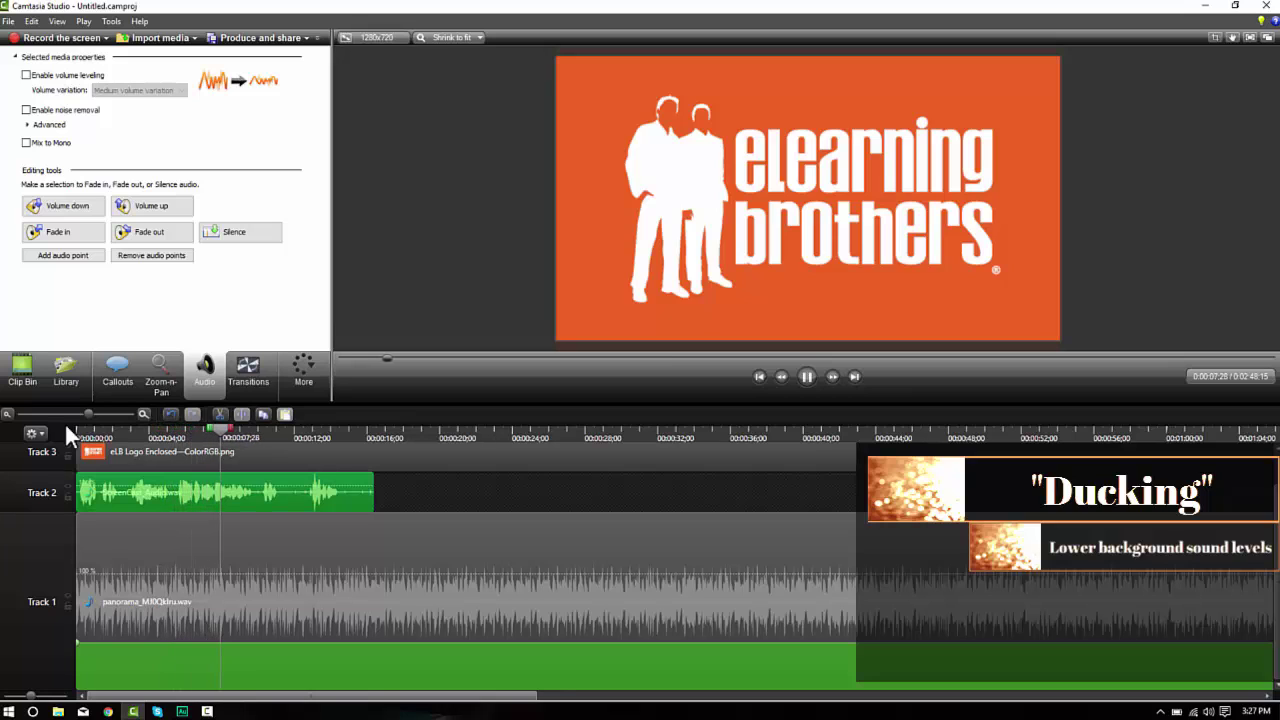
{"action": "key", "text": "space"}
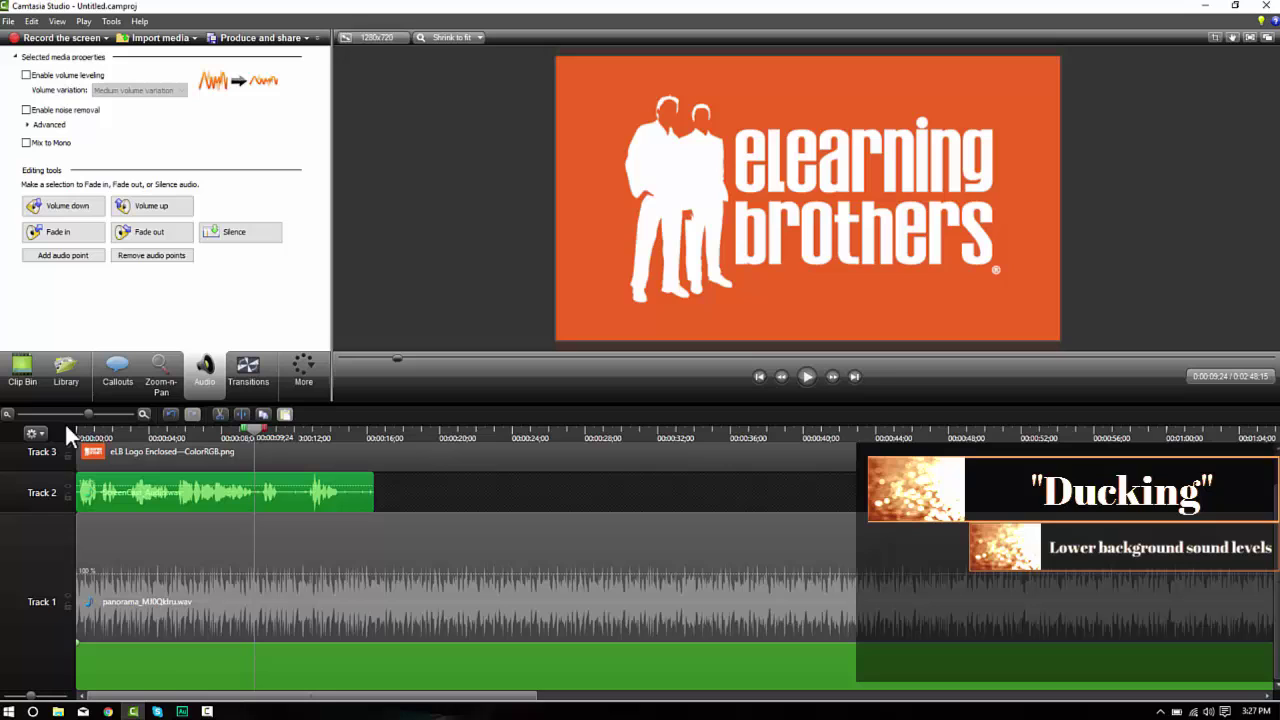
{"action": "left_click_drag", "start_coordinate": [310, 433], "coordinate": [352, 428]}
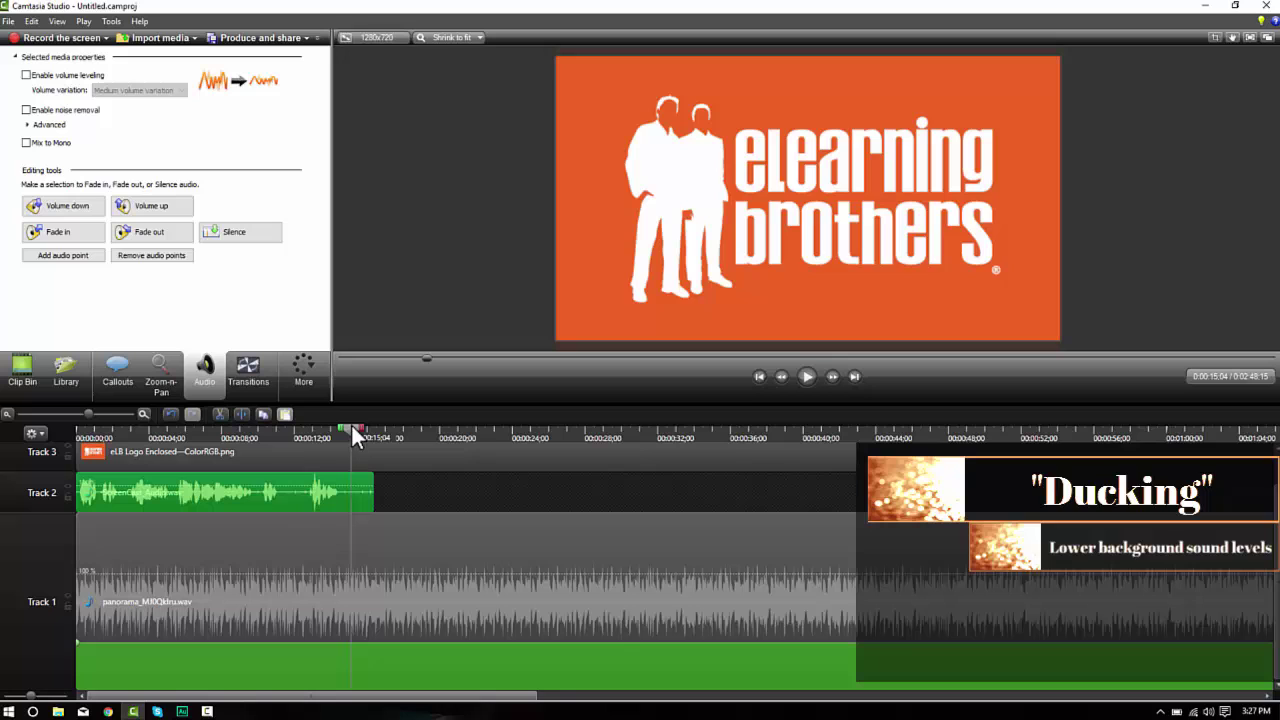
{"action": "left_click", "coordinate": [52, 256]}
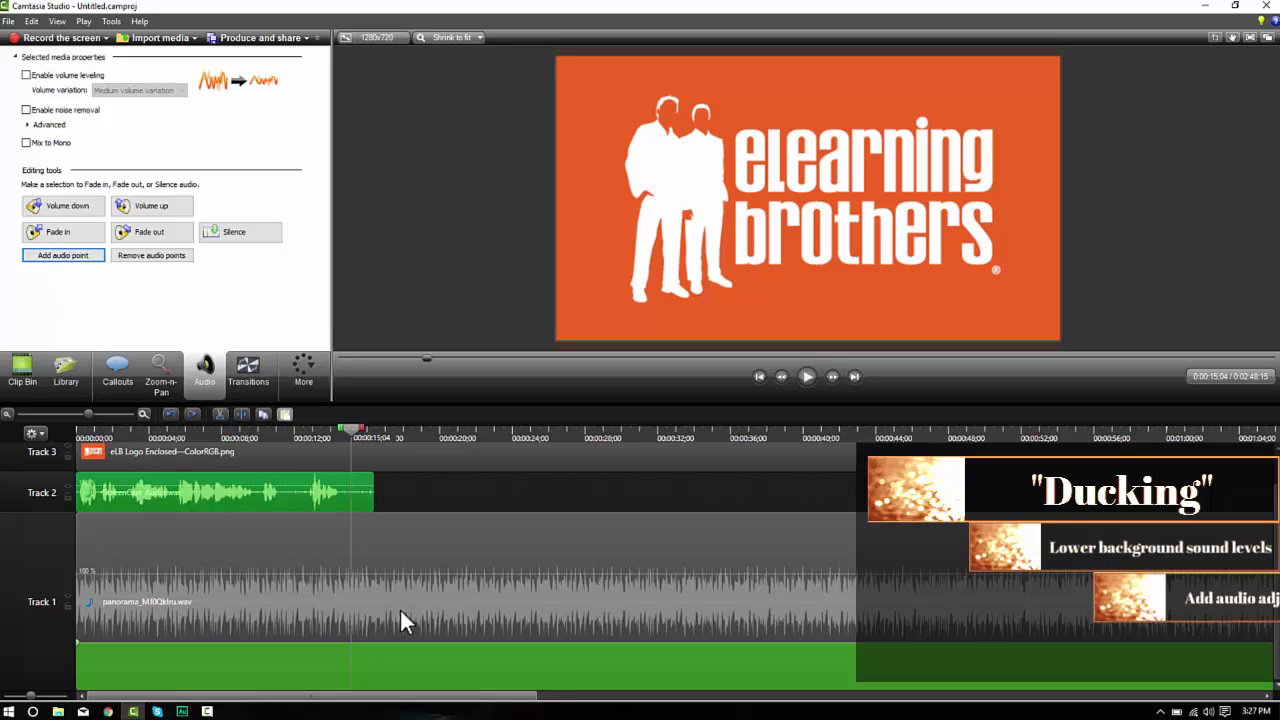
{"action": "left_click", "coordinate": [40, 256]}
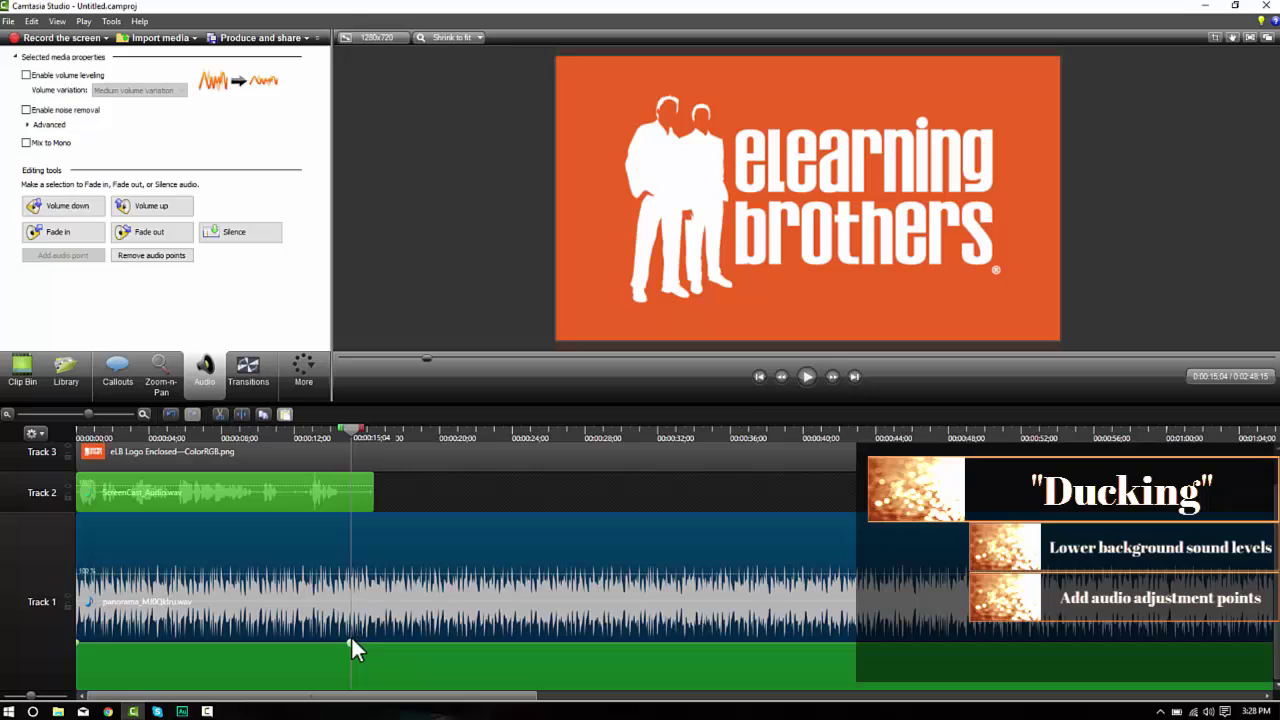
{"action": "left_click_drag", "start_coordinate": [360, 436], "coordinate": [384, 436]}
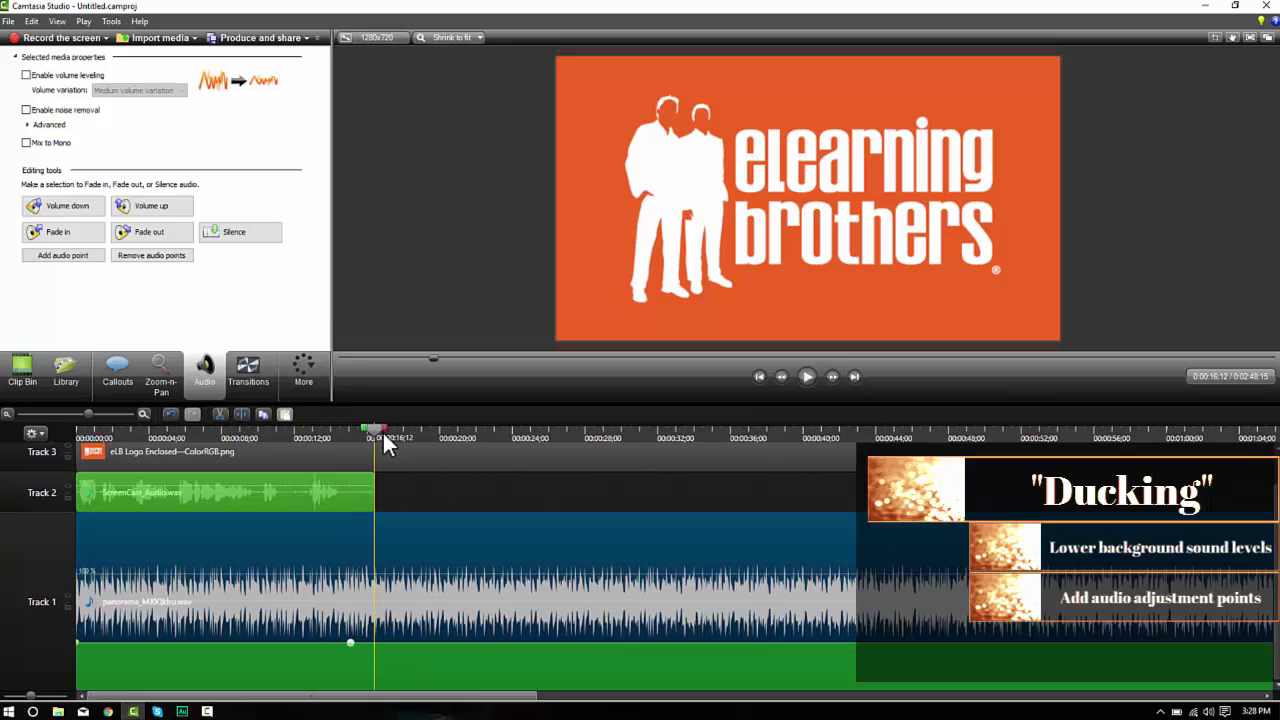
{"action": "left_click", "coordinate": [68, 255]}
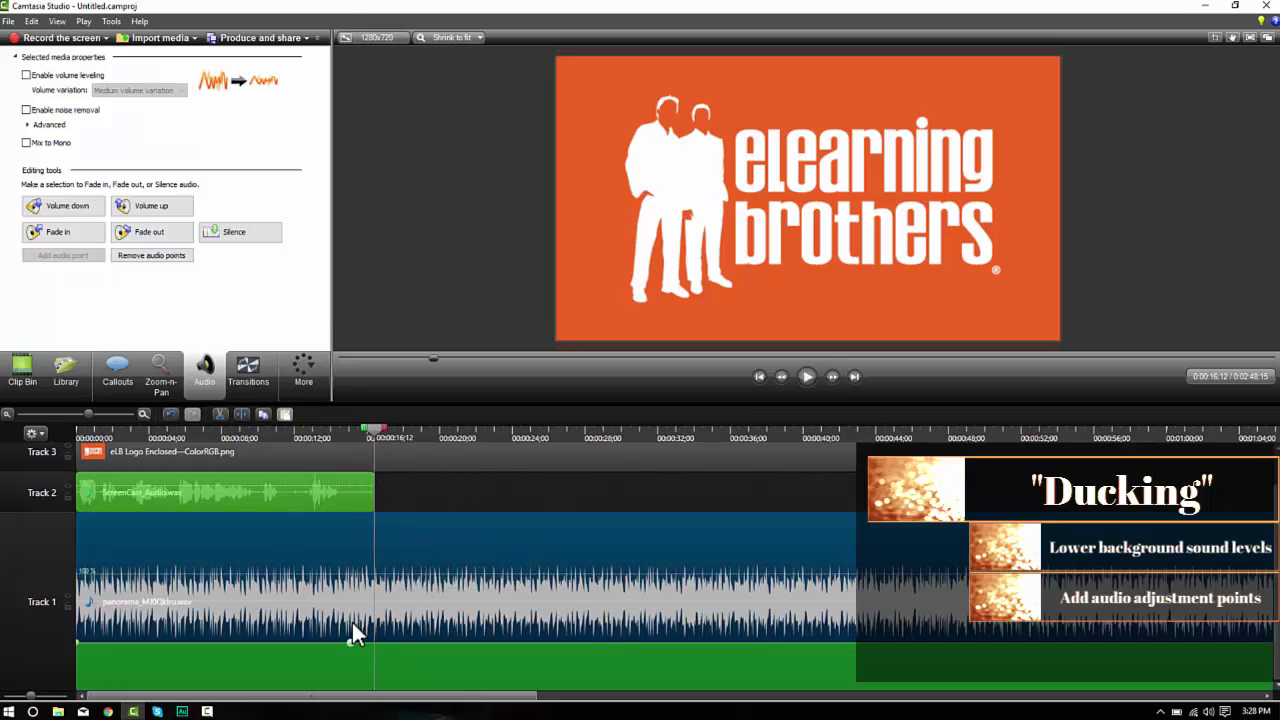
{"action": "left_click_drag", "start_coordinate": [373, 644], "coordinate": [377, 601]}
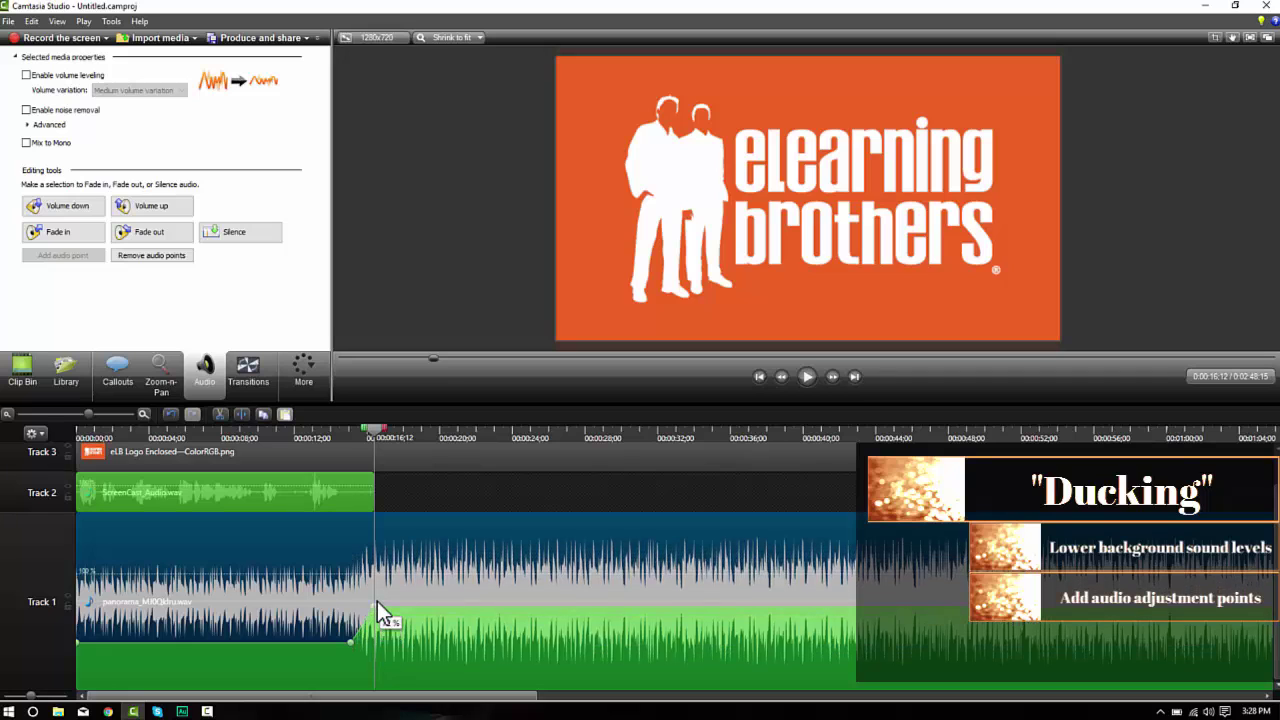
{"action": "left_click", "coordinate": [296, 436]}
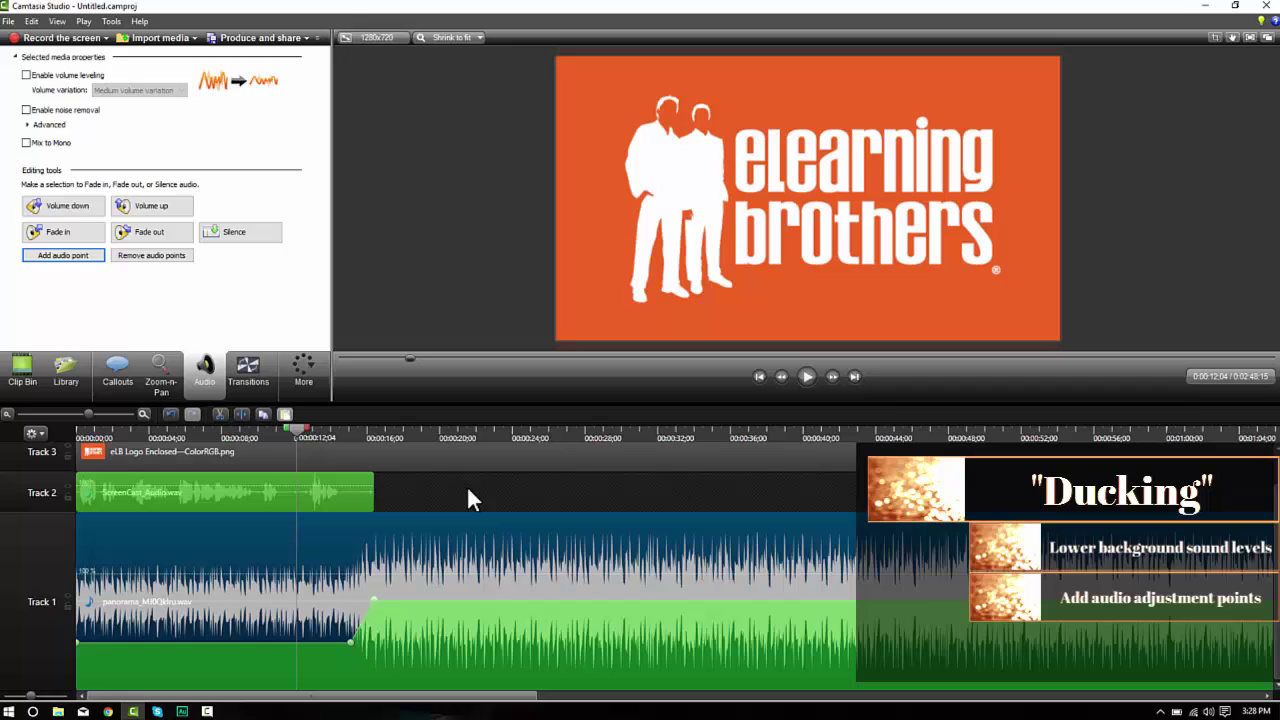
{"action": "key", "text": "space"}
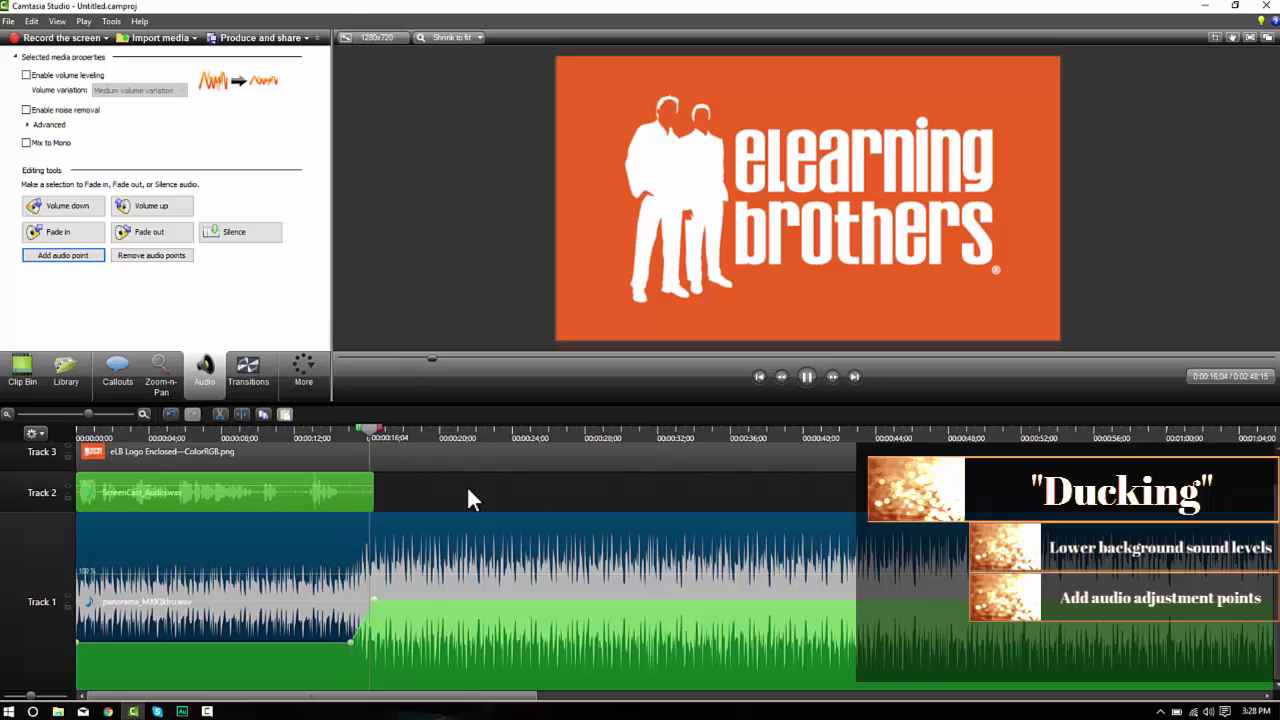
{"action": "key", "text": "space"}
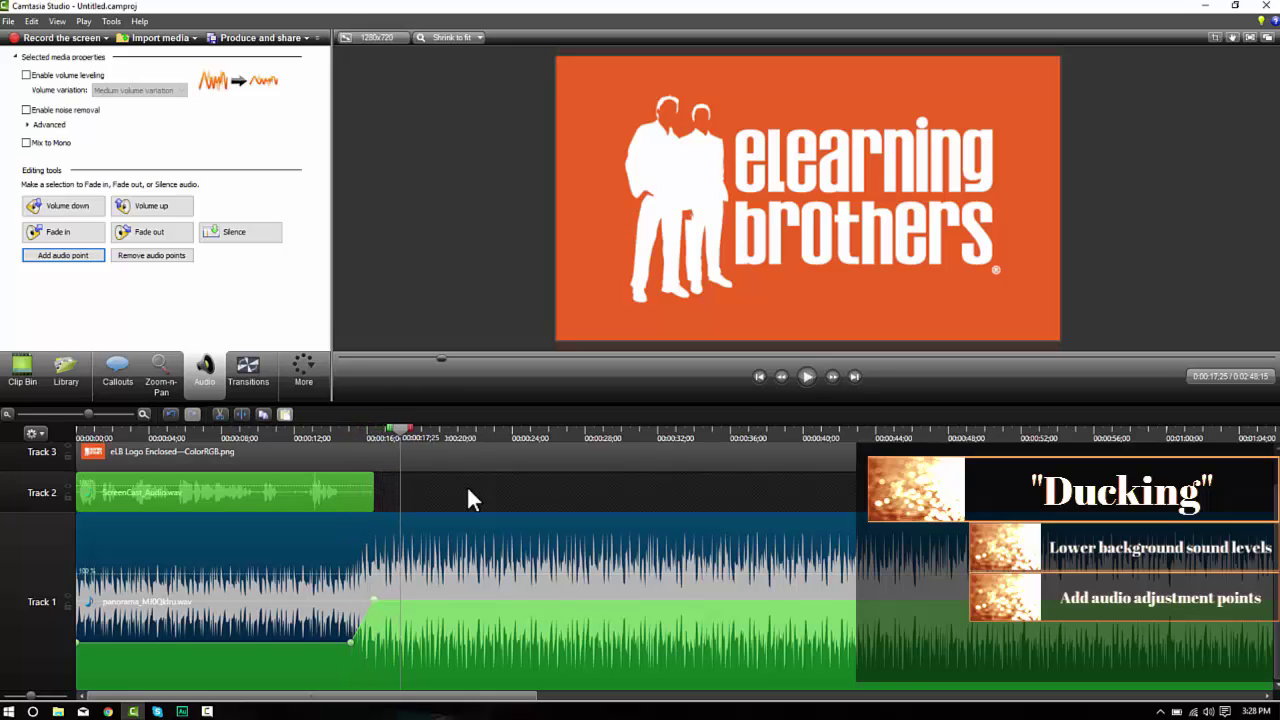
{"action": "left_click", "coordinate": [345, 437]}
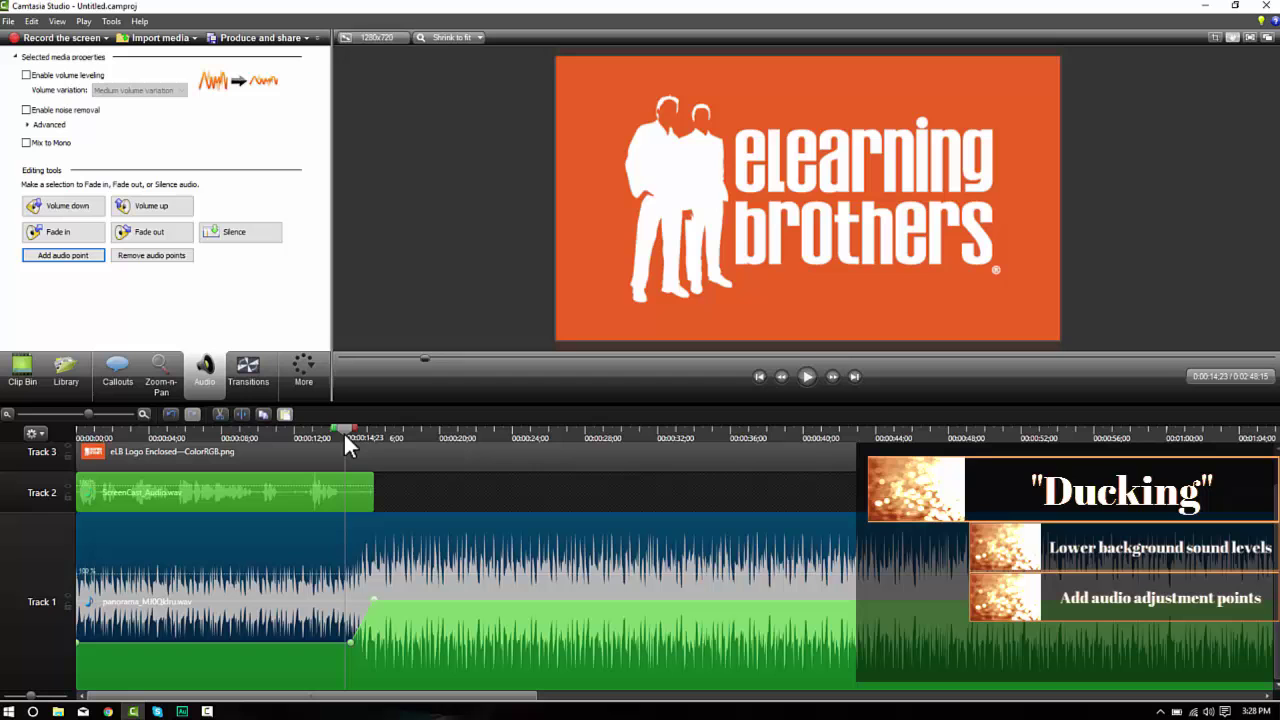
{"action": "key", "text": "space"}
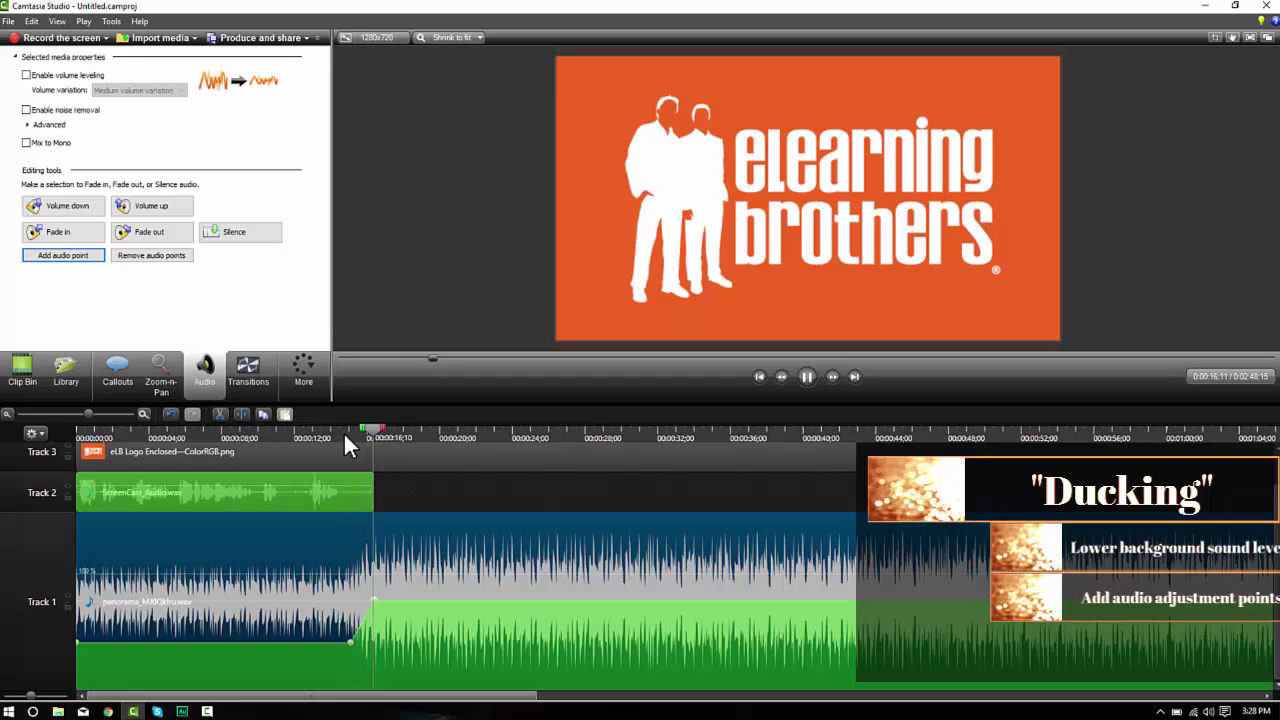
- Replay the mix from the start and stop partway through the narration
{"action": "key", "text": "space"}
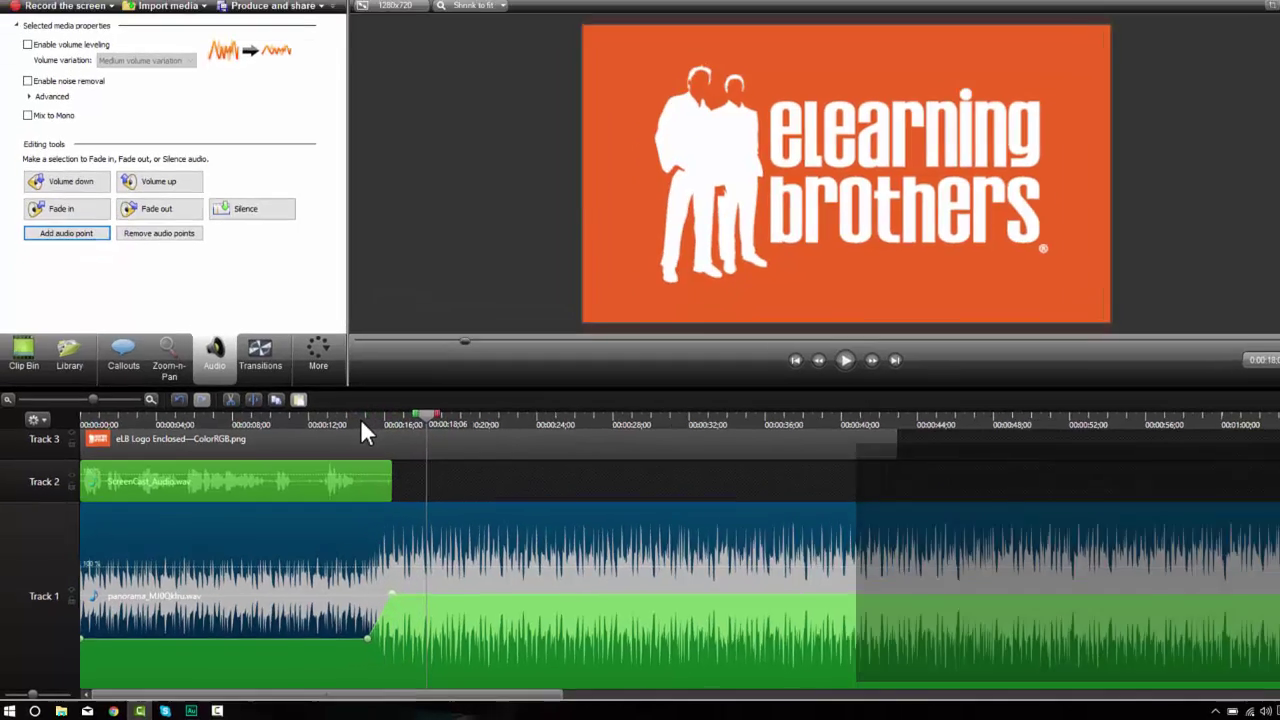
{"action": "mouse_move", "coordinate": [268, 430]}
{"action": "left_mouse_down"}
{"action": "mouse_move", "coordinate": [68, 440]}
{"action": "mouse_move", "coordinate": [258, 442]}
{"action": "left_mouse_up"}
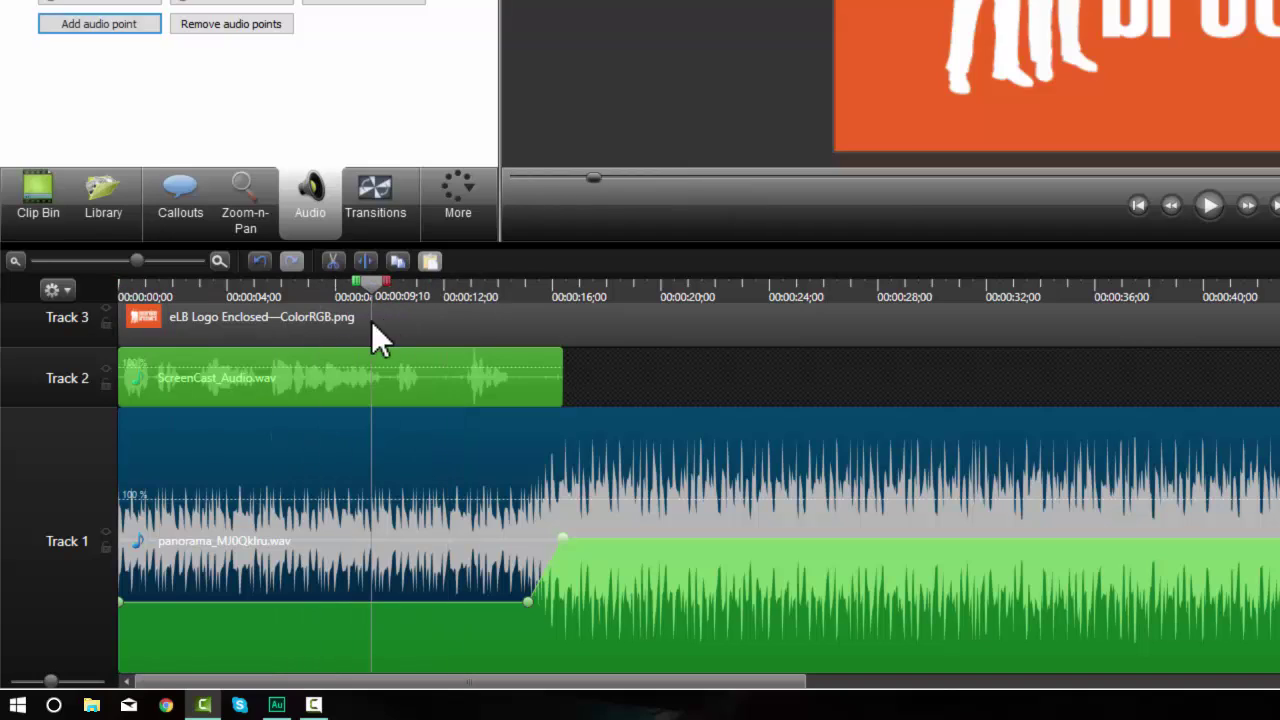
{"action": "left_click_drag", "start_coordinate": [371, 321], "coordinate": [100, 294]}
{"action": "key", "text": "space"}
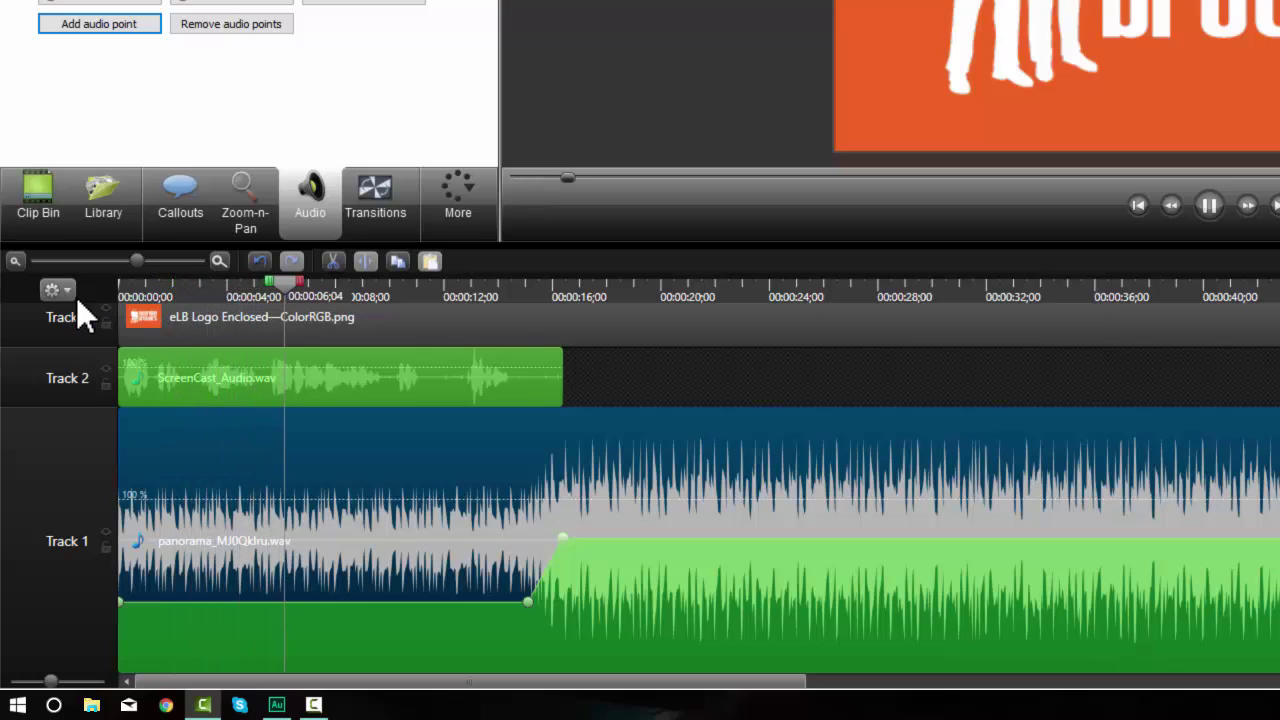
{"action": "key", "text": "space"}
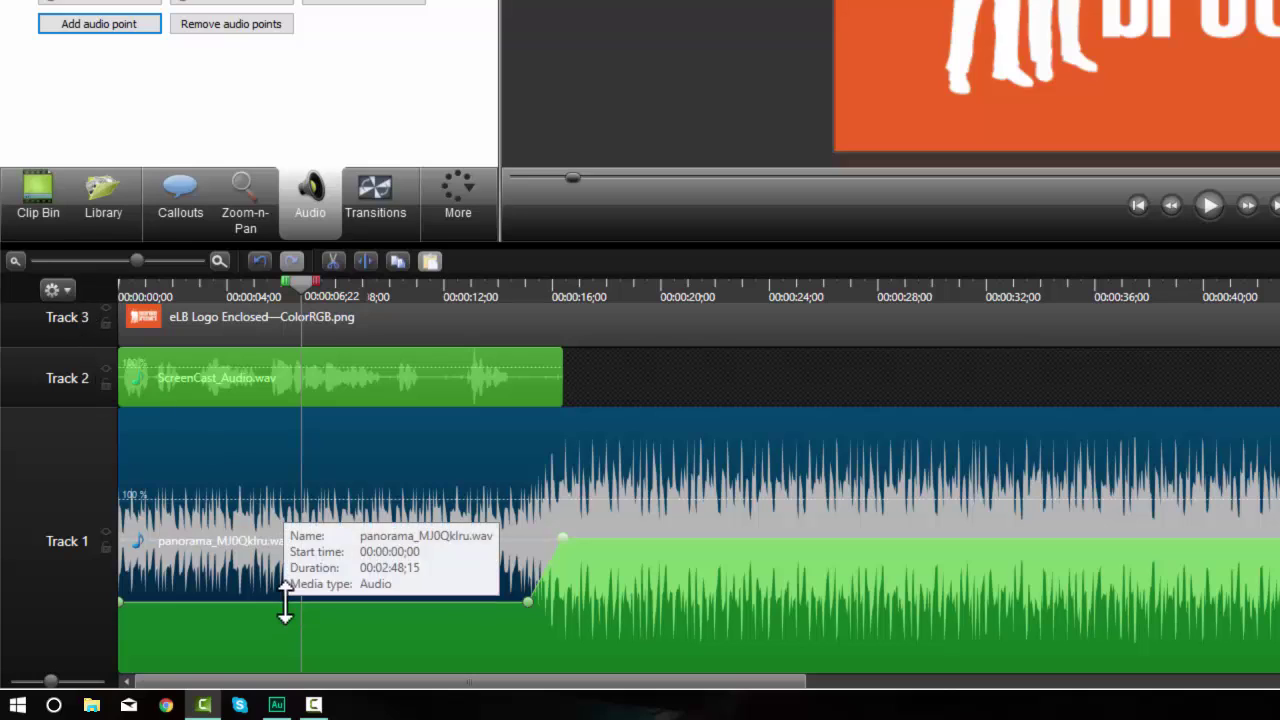
- Pull Track 1's music volume line further down under the narration and preview from the start
{"action": "left_click_drag", "start_coordinate": [280, 611], "coordinate": [269, 641]}
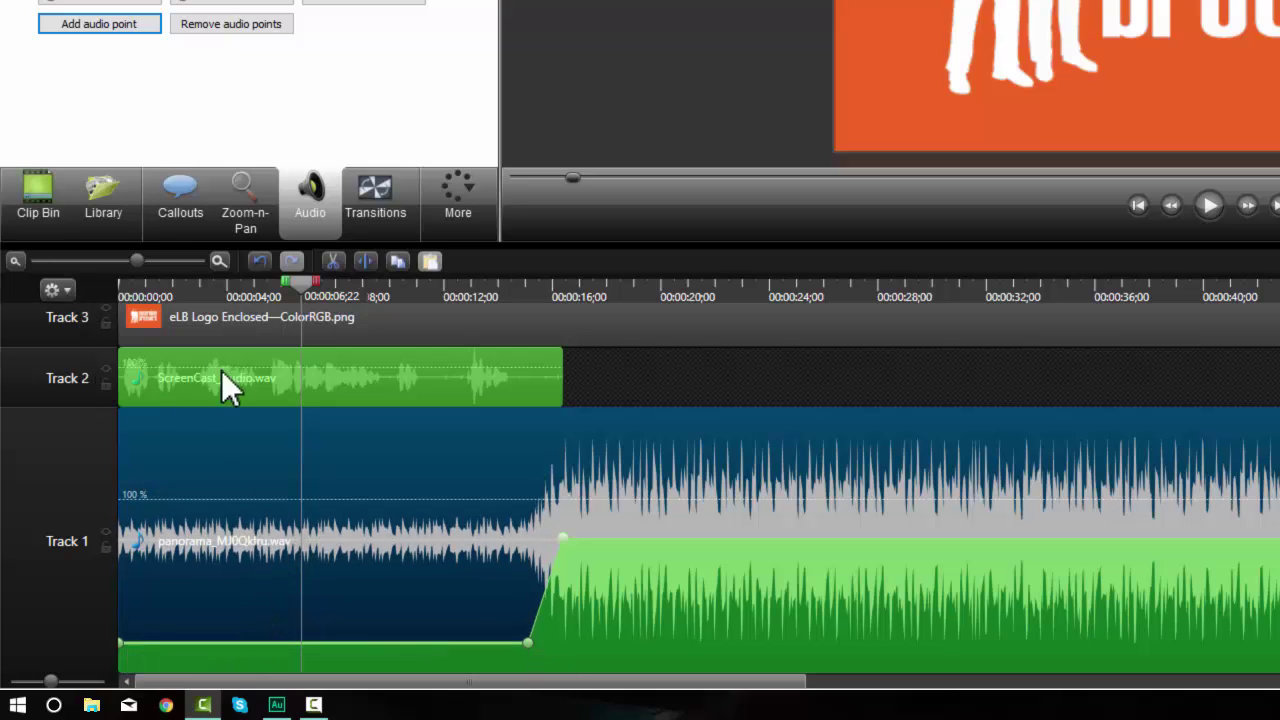
{"action": "left_click", "coordinate": [124, 292]}
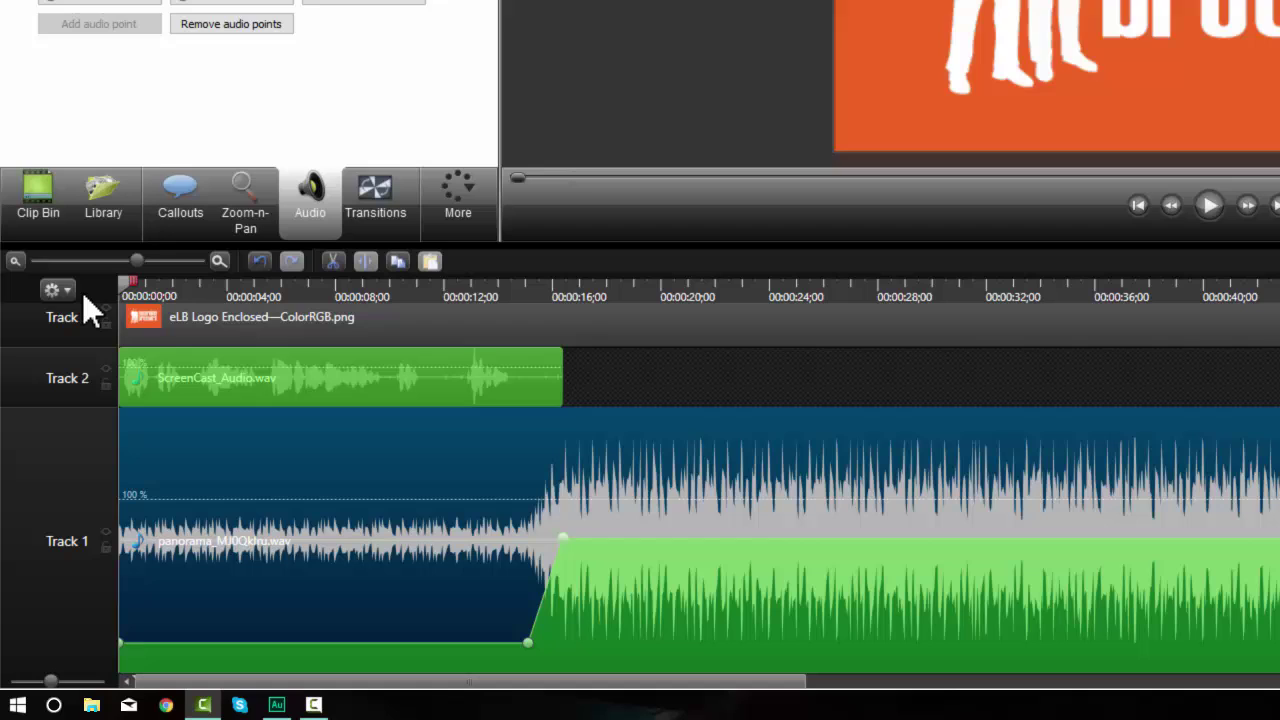
{"action": "key", "text": "space"}
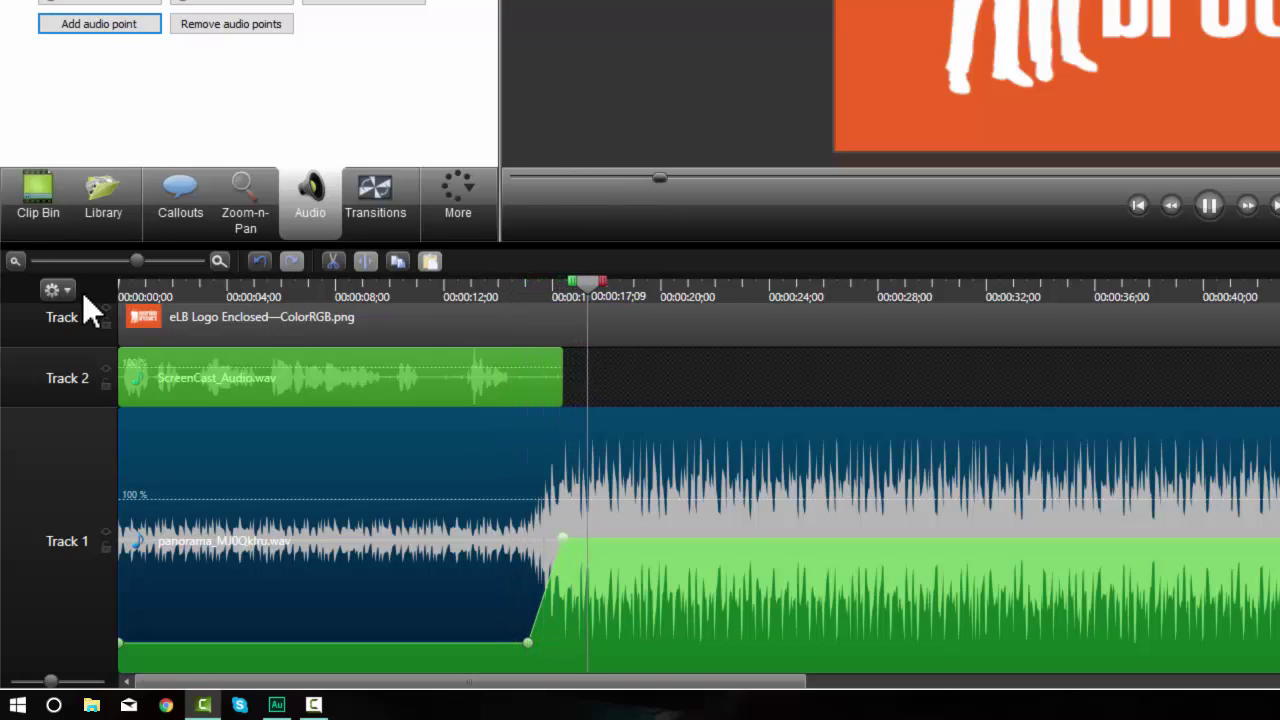
{"action": "key", "text": "space"}
- Jump to about 4 seconds on the timeline, then return to the start
{"action": "left_click", "coordinate": [246, 292]}
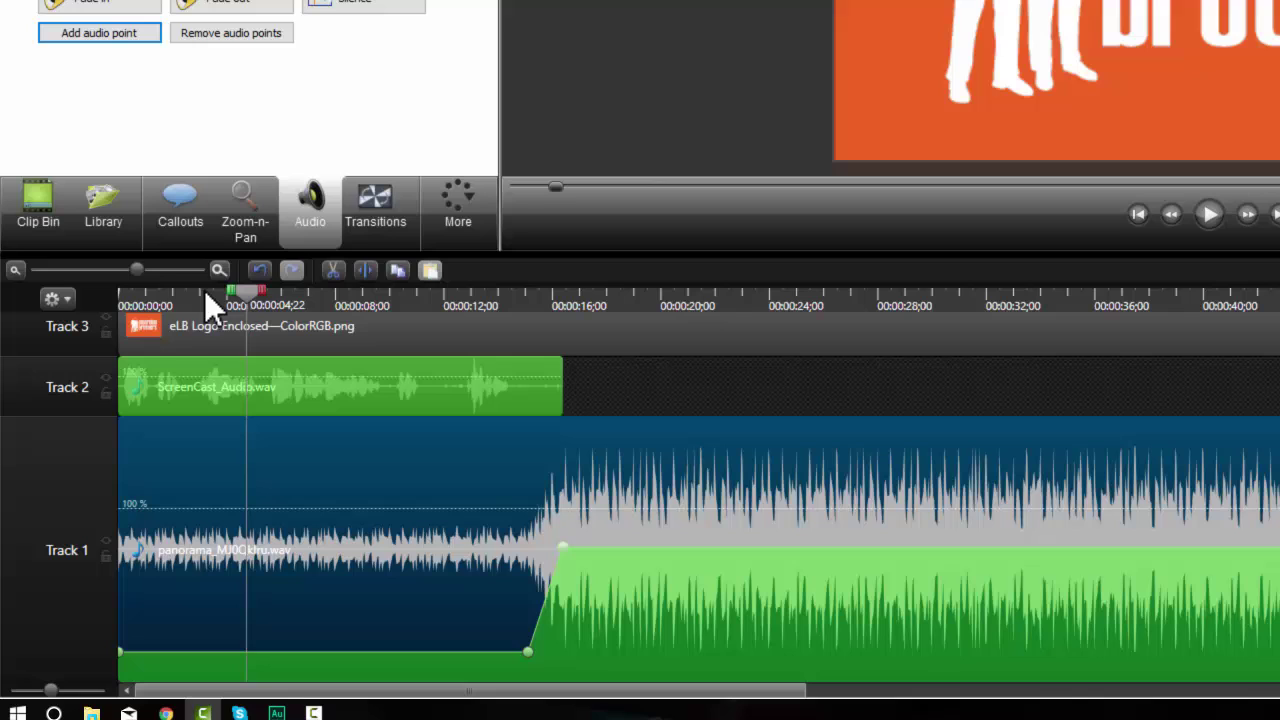
{"action": "left_click", "coordinate": [129, 290]}
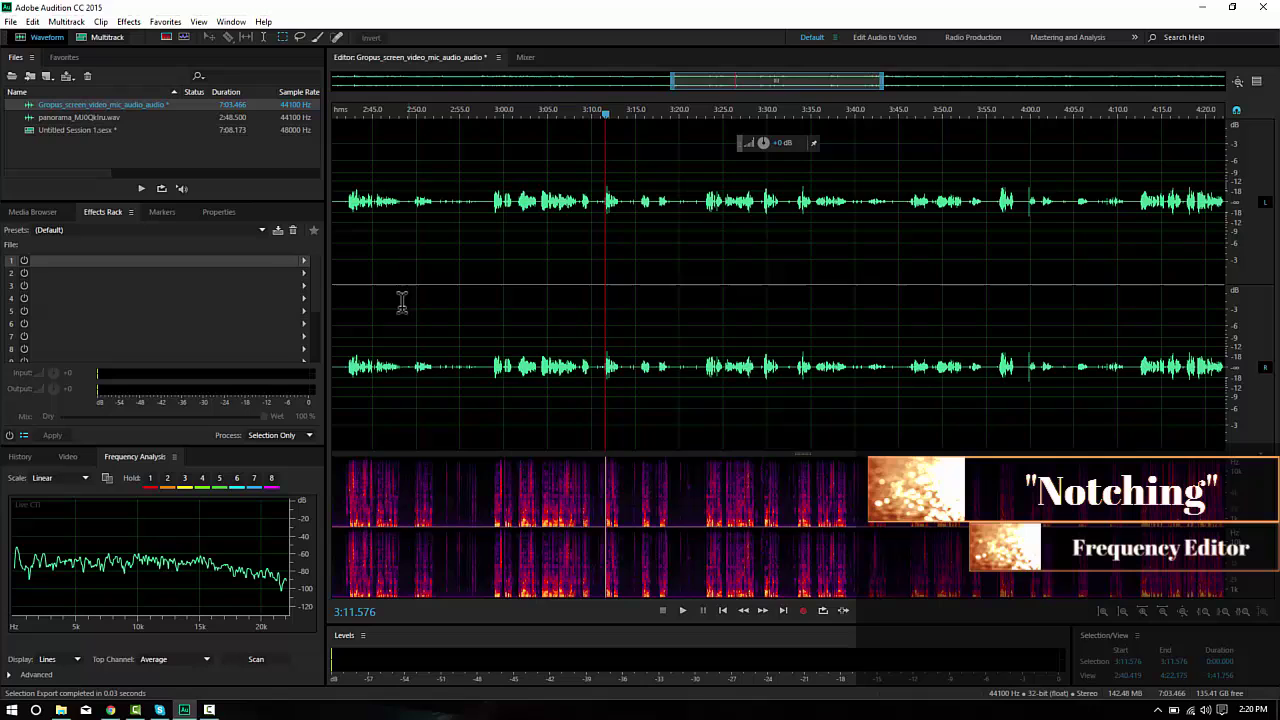
- Select the narration clip in Camtasia, then return to Adobe Audition
{"action": "left_click", "coordinate": [135, 710]}
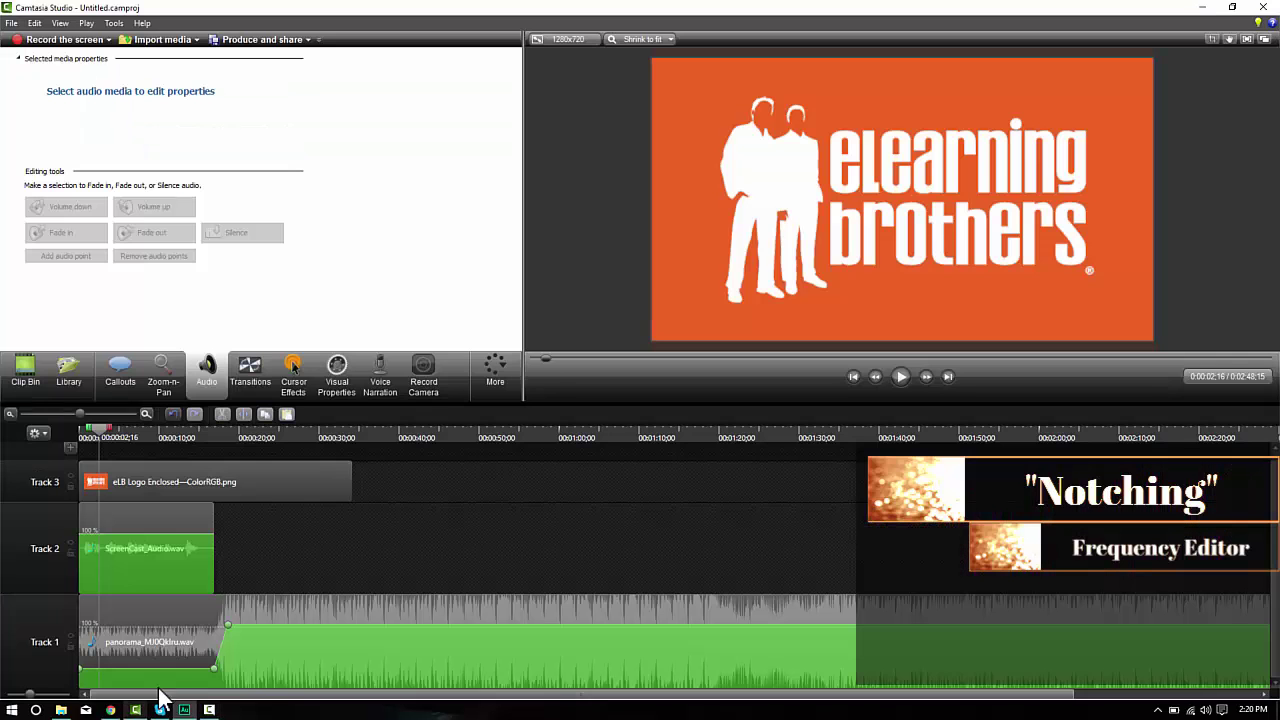
{"action": "left_click", "coordinate": [160, 531]}
{"action": "left_click", "coordinate": [240, 560]}
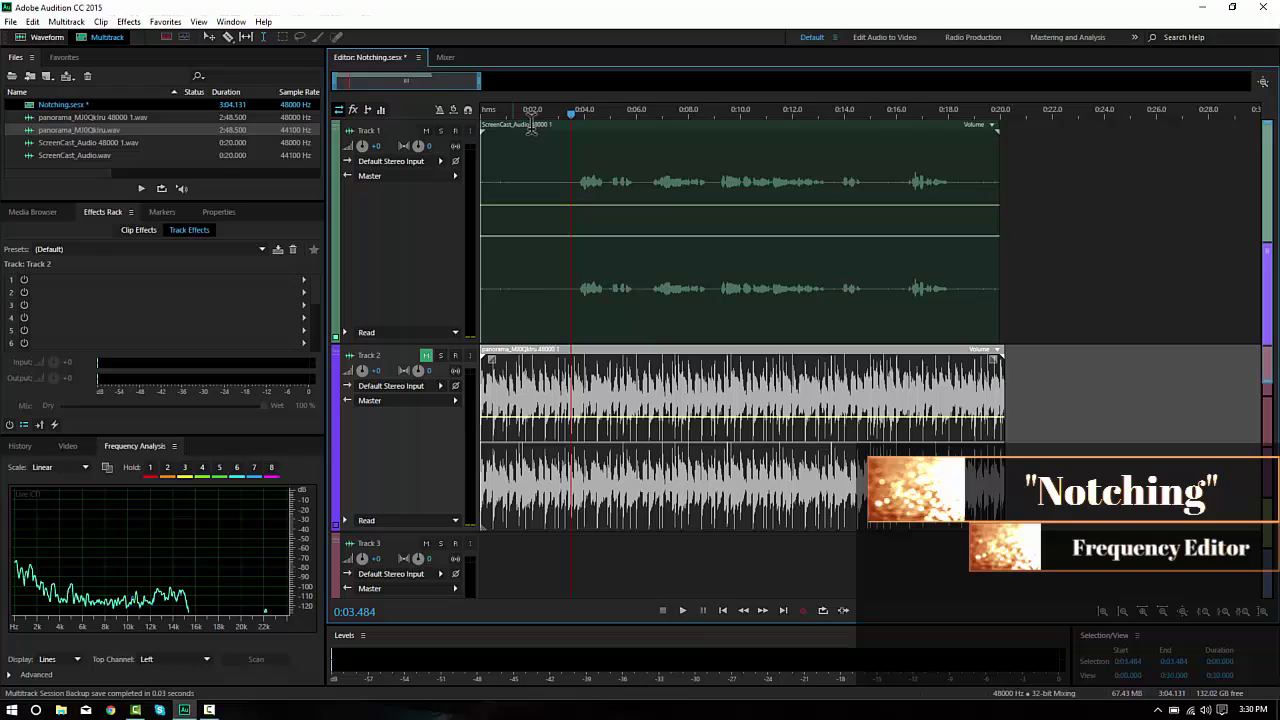
- Play the Notching session from about 3.6 s and from the start while watching Frequency Analysis
{"action": "mouse_move", "coordinate": [571, 112]}
{"action": "left_mouse_down"}
{"action": "mouse_move", "coordinate": [560, 120]}
{"action": "mouse_move", "coordinate": [578, 122]}
{"action": "left_mouse_up"}
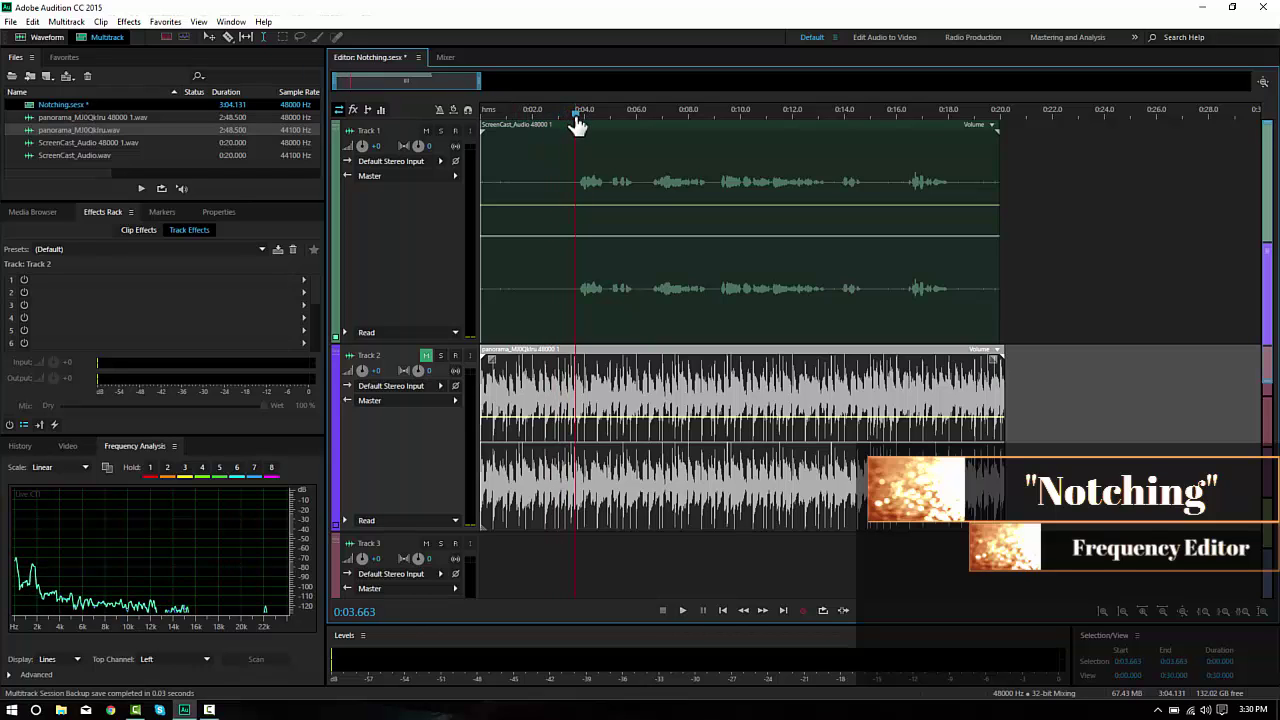
{"action": "key", "text": "space"}
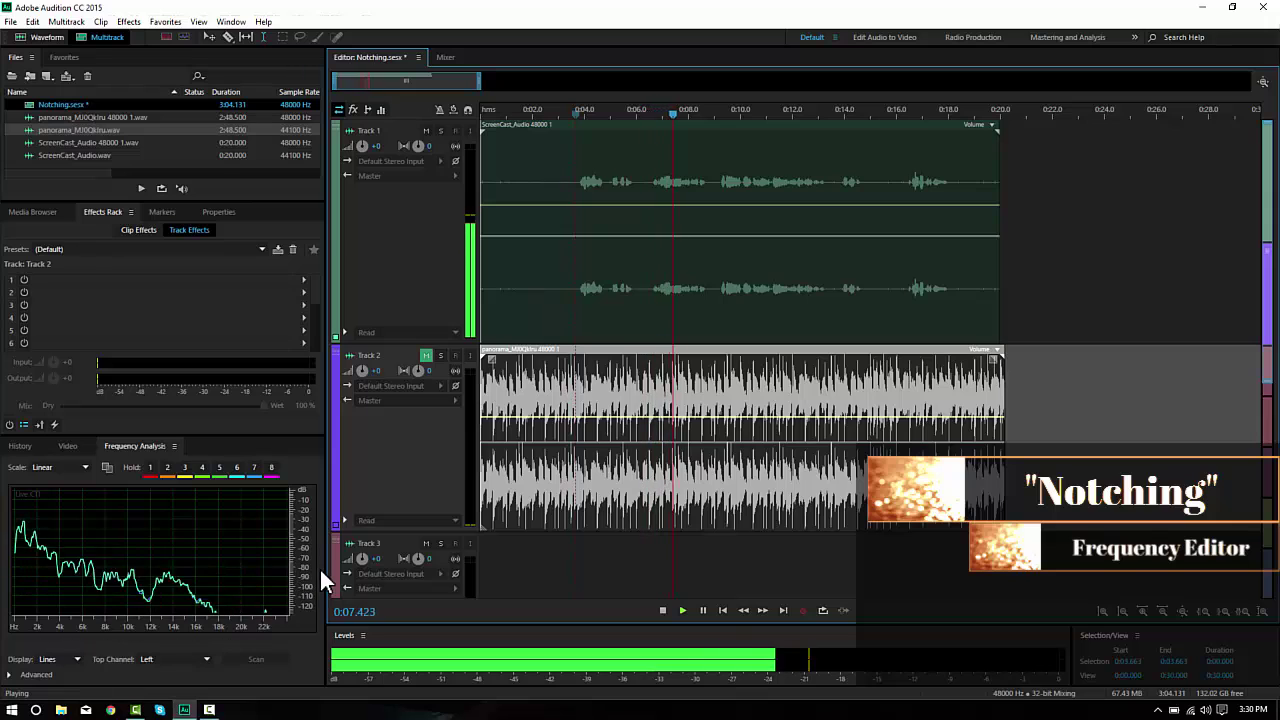
{"action": "key", "text": "space"}
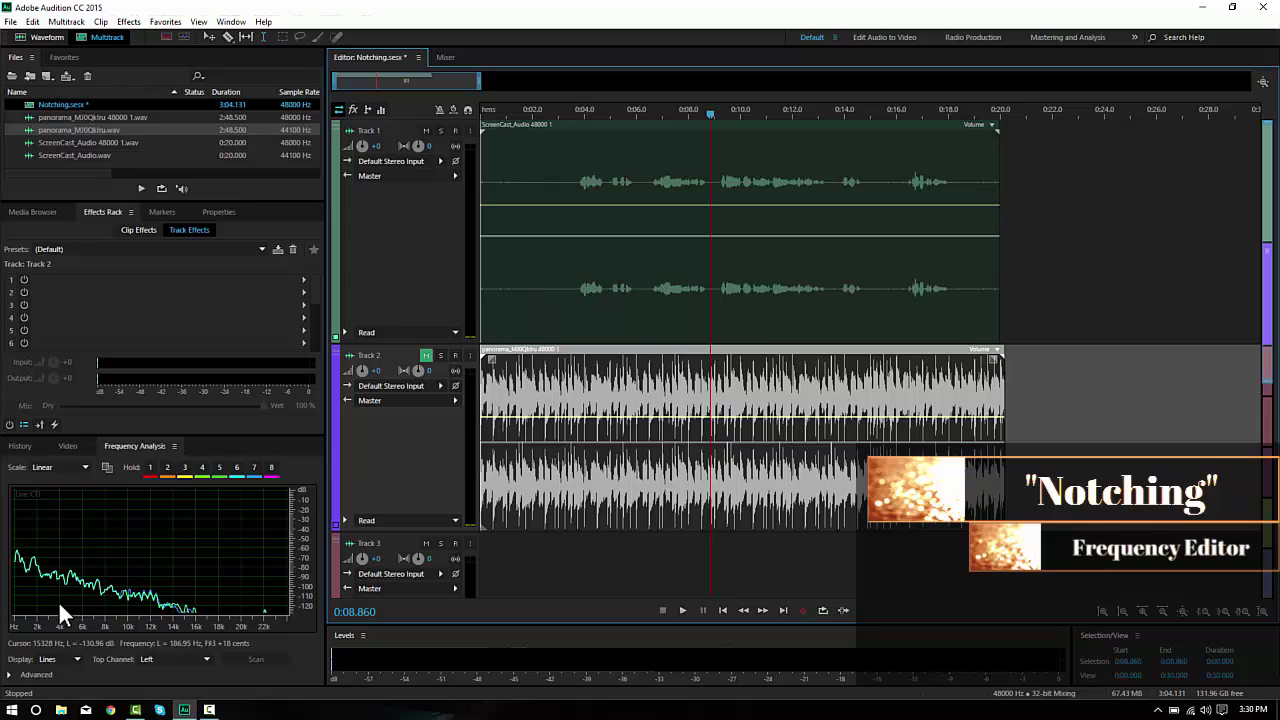
{"action": "key", "text": "Home"}
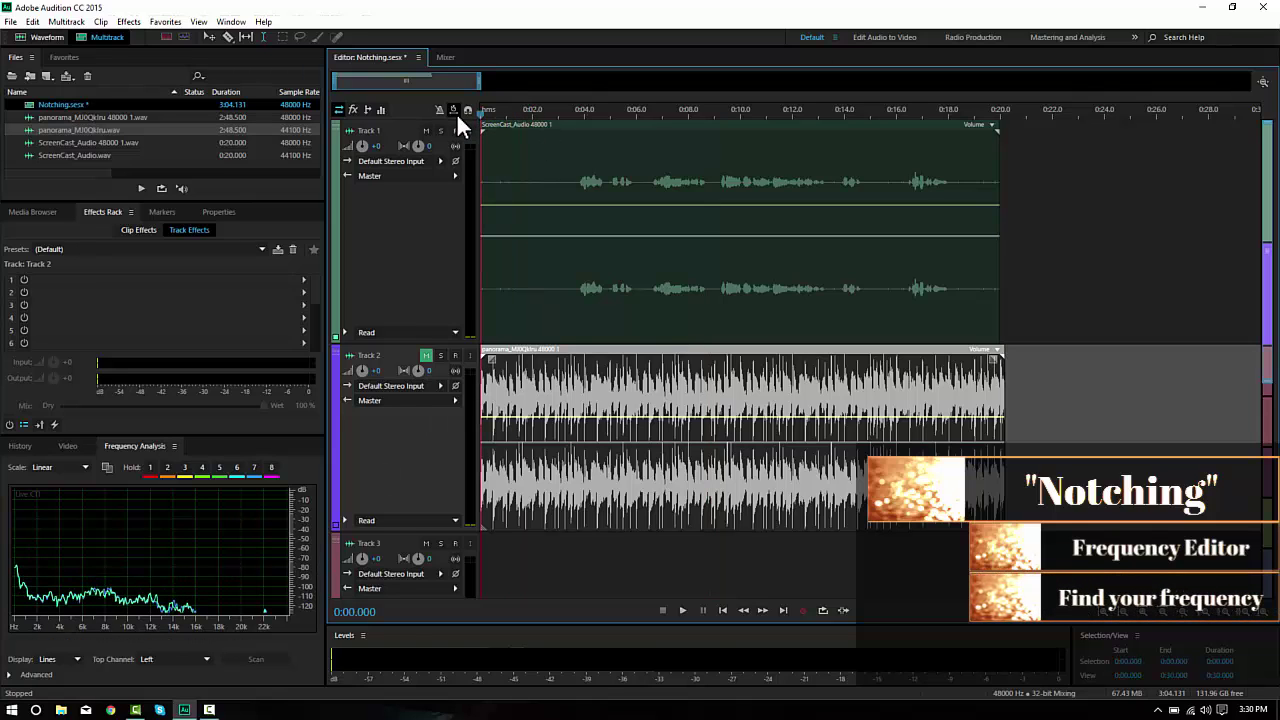
{"action": "key", "text": "space"}
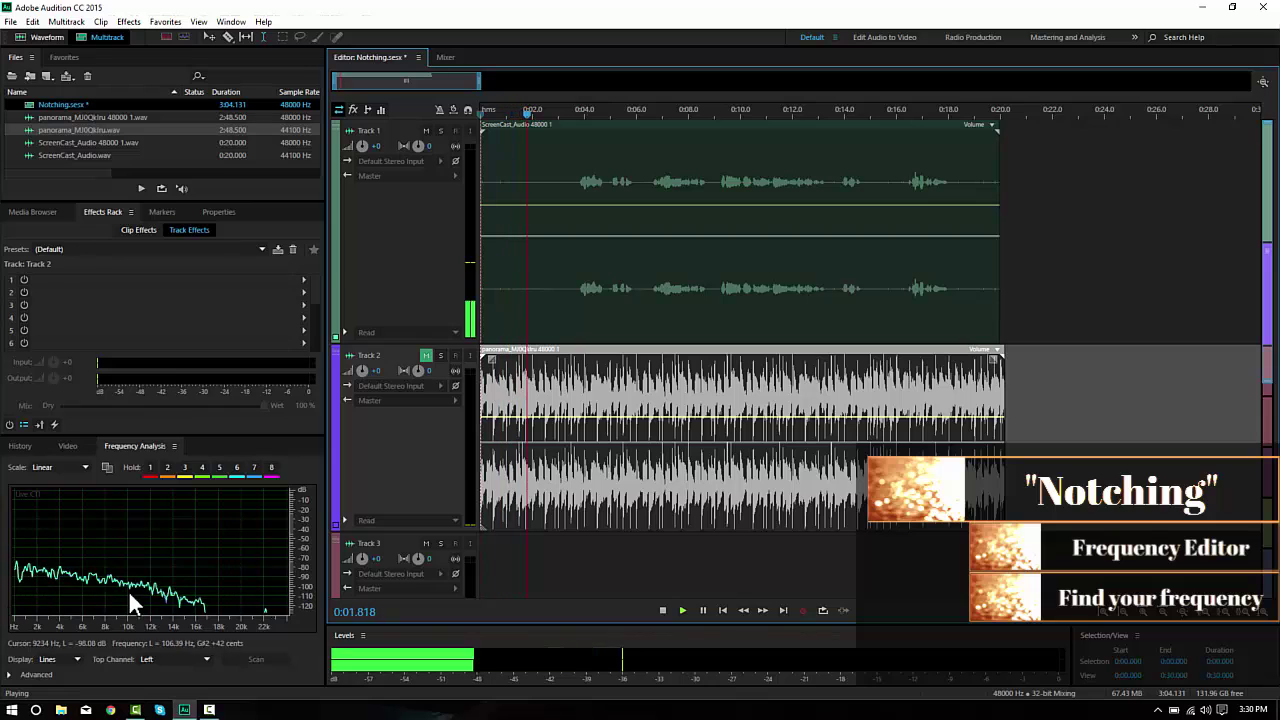
{"action": "key", "text": "space"}
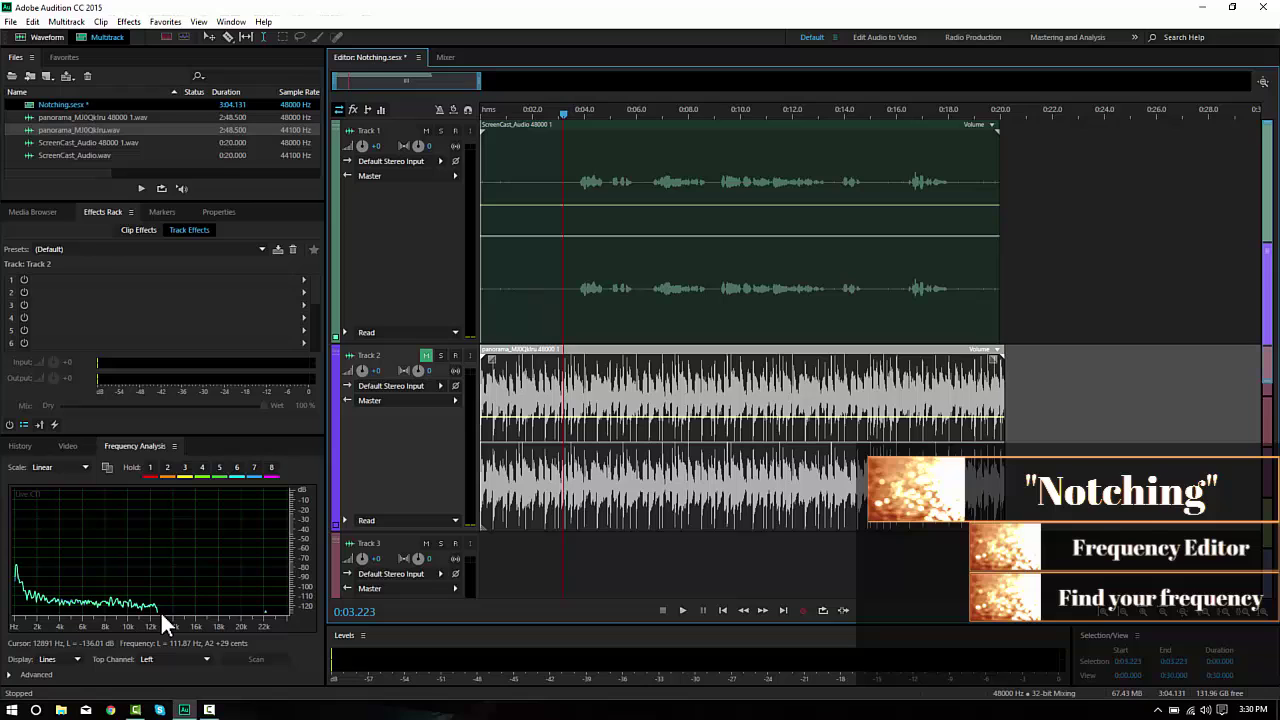
- Capture Hold 1 (red) and, during playback, Hold 2 (orange) spectrum curves in Frequency Analysis
{"action": "left_click", "coordinate": [150, 467]}
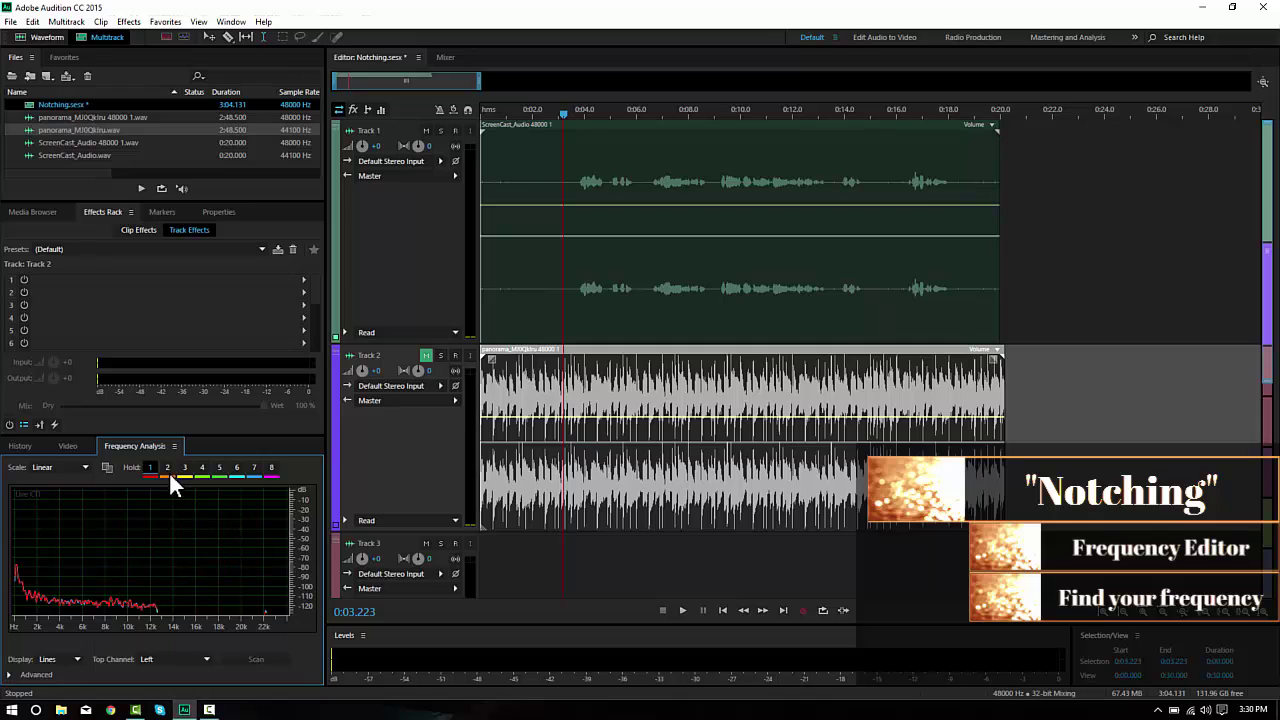
{"action": "key", "text": "space"}
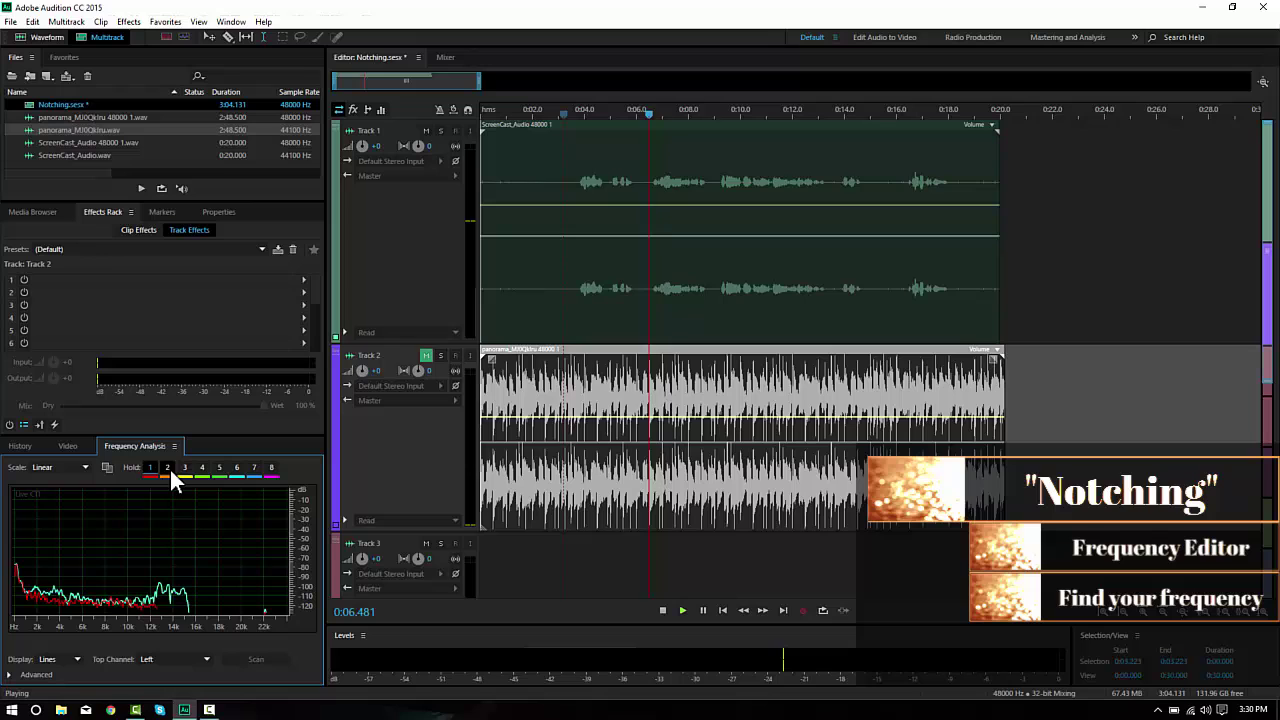
{"action": "left_click", "coordinate": [169, 469]}
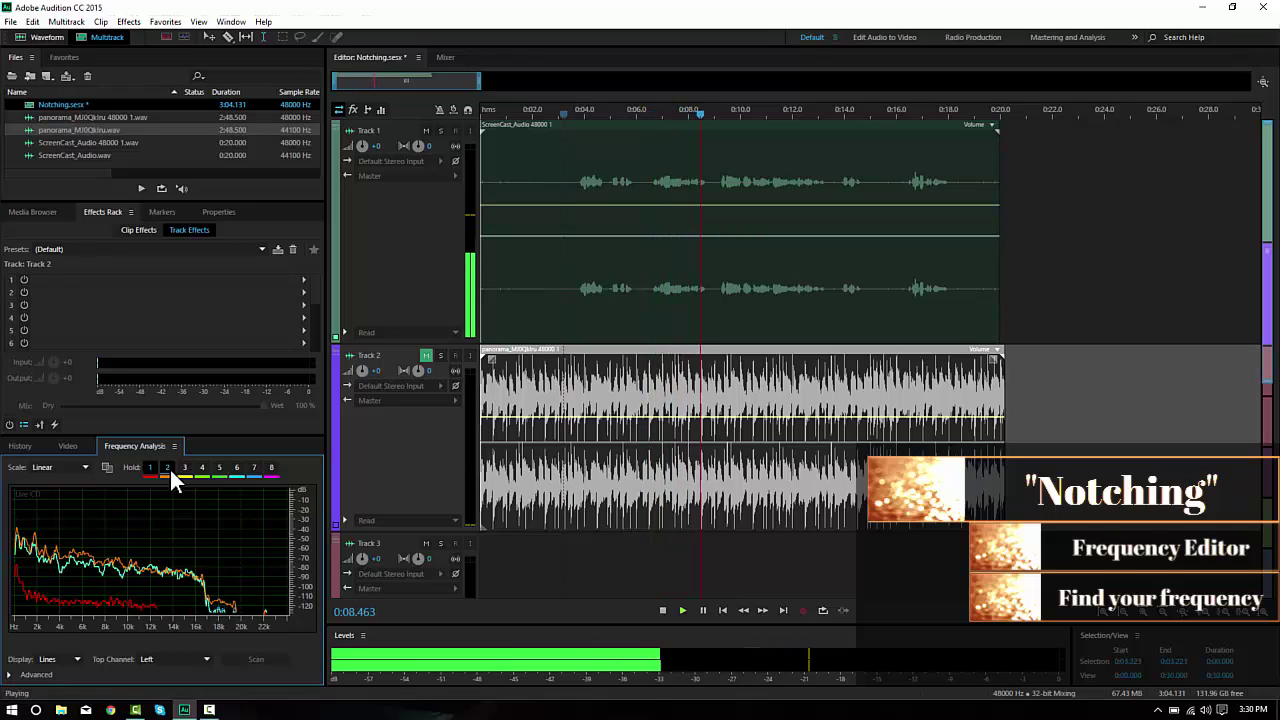
{"action": "key", "text": "space"}
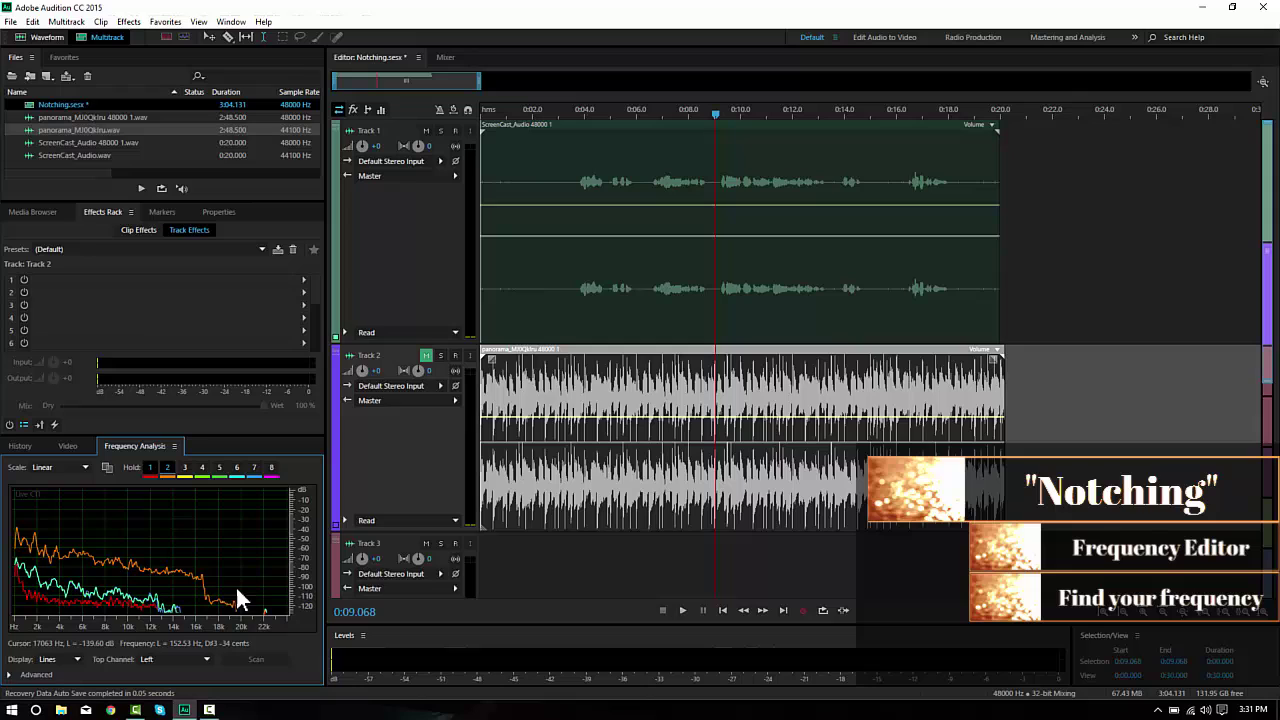
- Mute the Track 1 dialogue and clear the Hold 1 and Hold 2 spectrum curves
{"action": "left_click", "coordinate": [556, 360]}
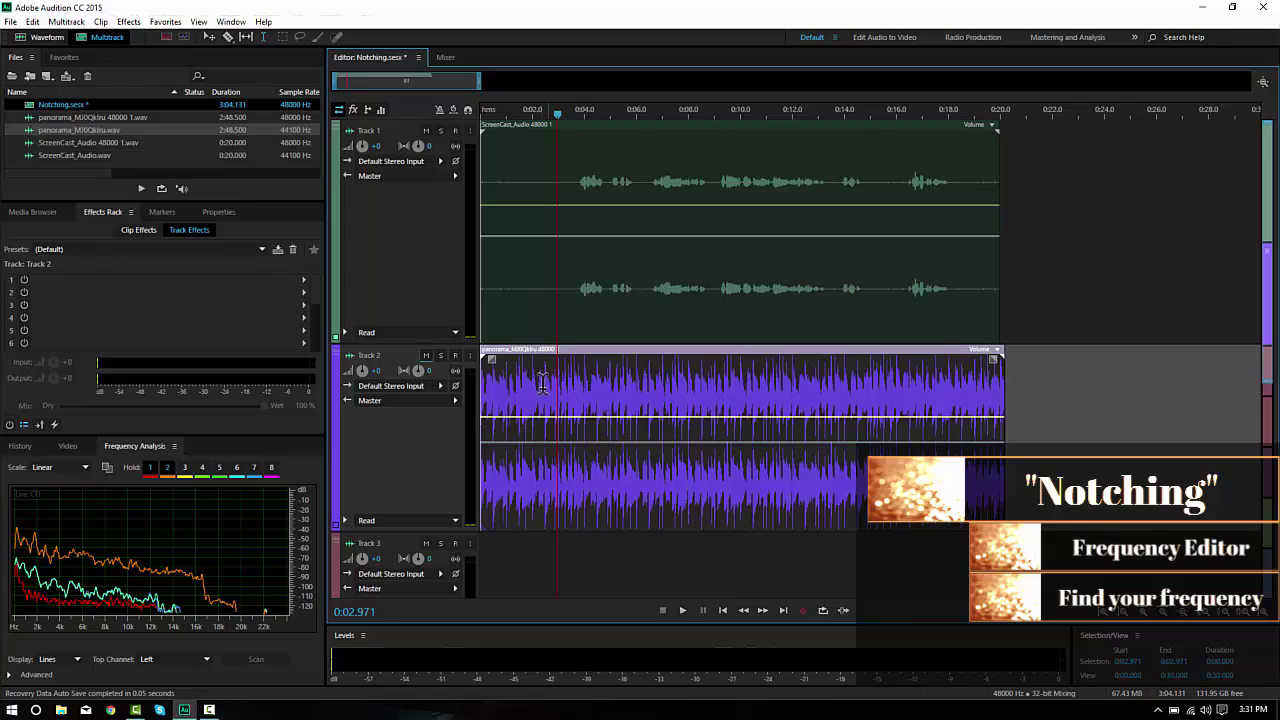
{"action": "left_click", "coordinate": [543, 385]}
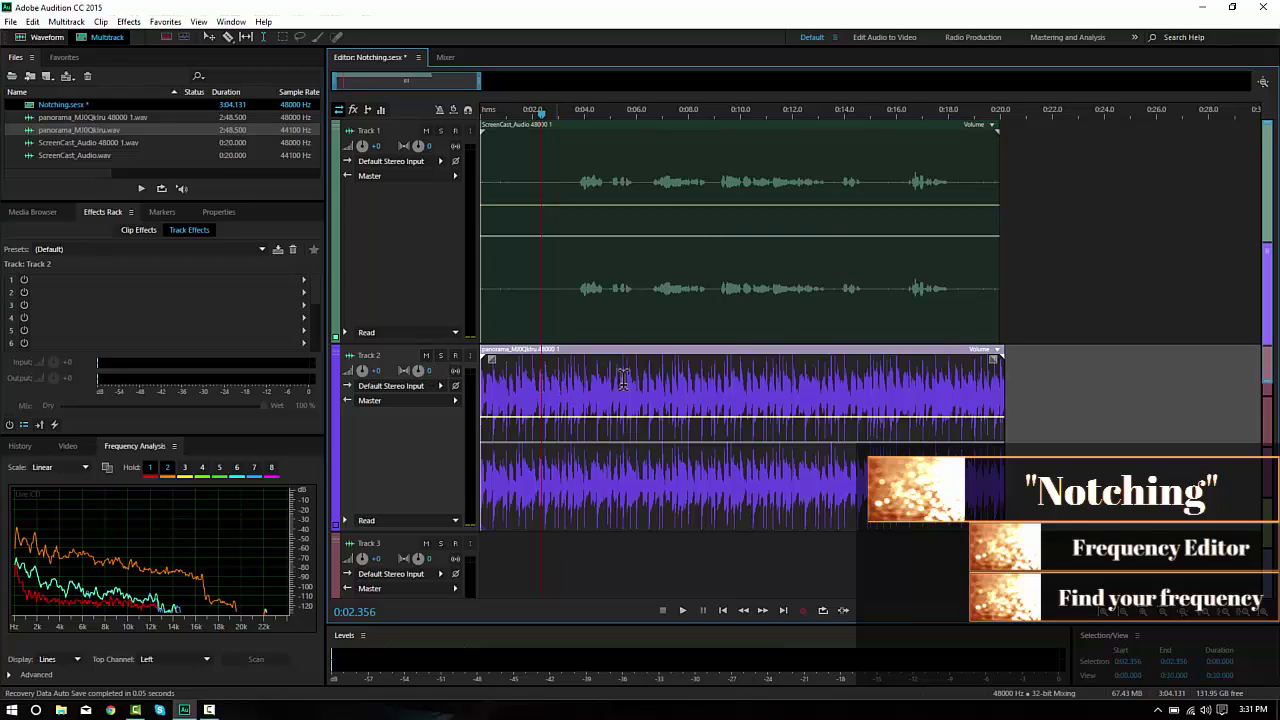
{"action": "left_click", "coordinate": [425, 131]}
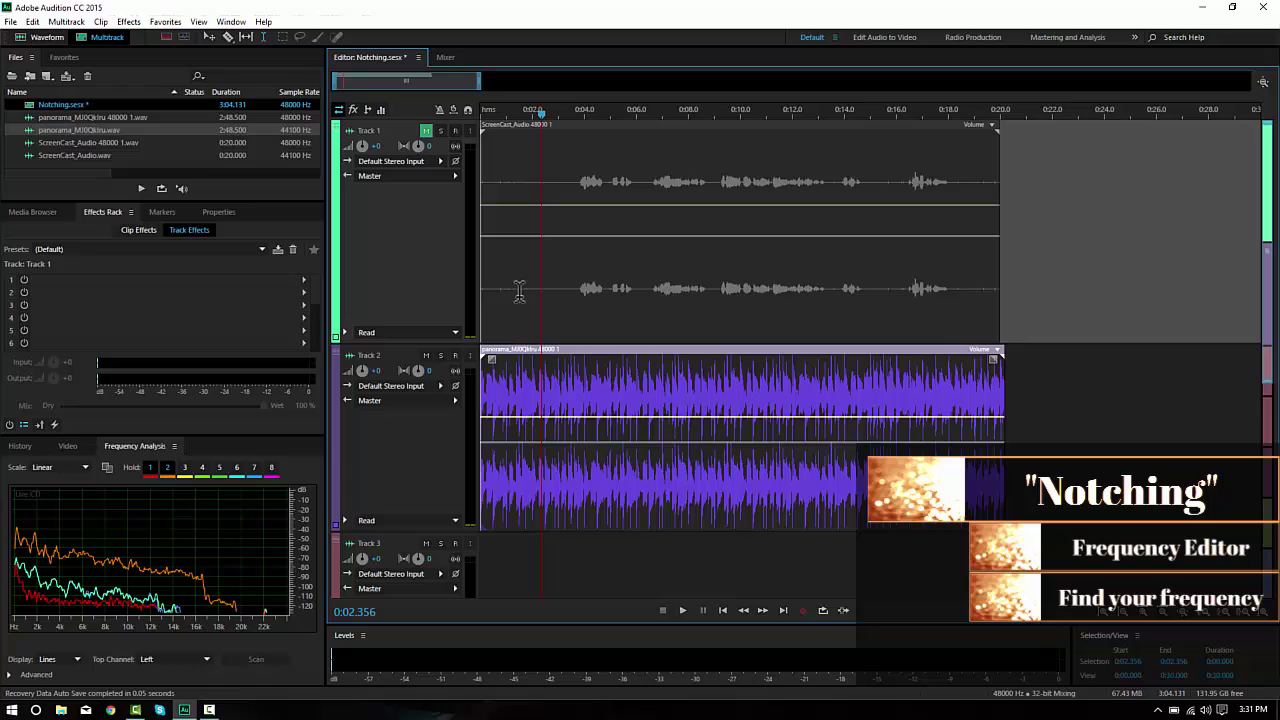
{"action": "left_click", "coordinate": [150, 468]}
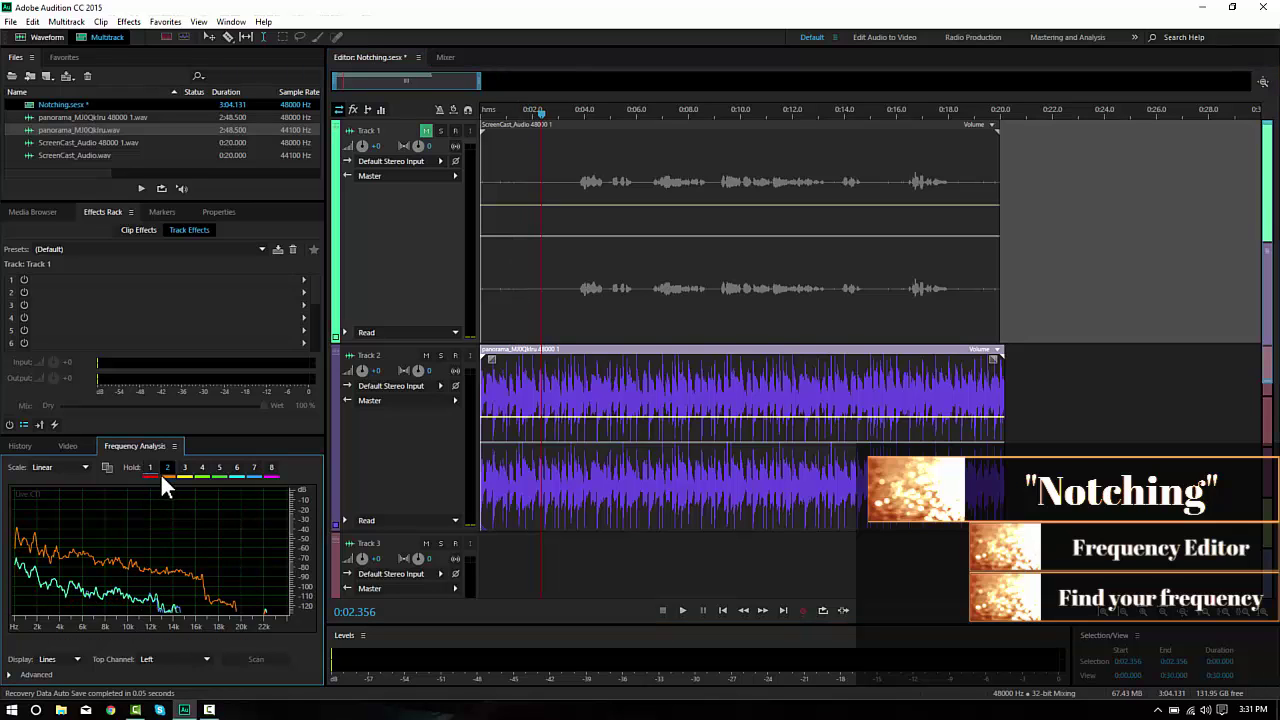
{"action": "left_click", "coordinate": [166, 470]}
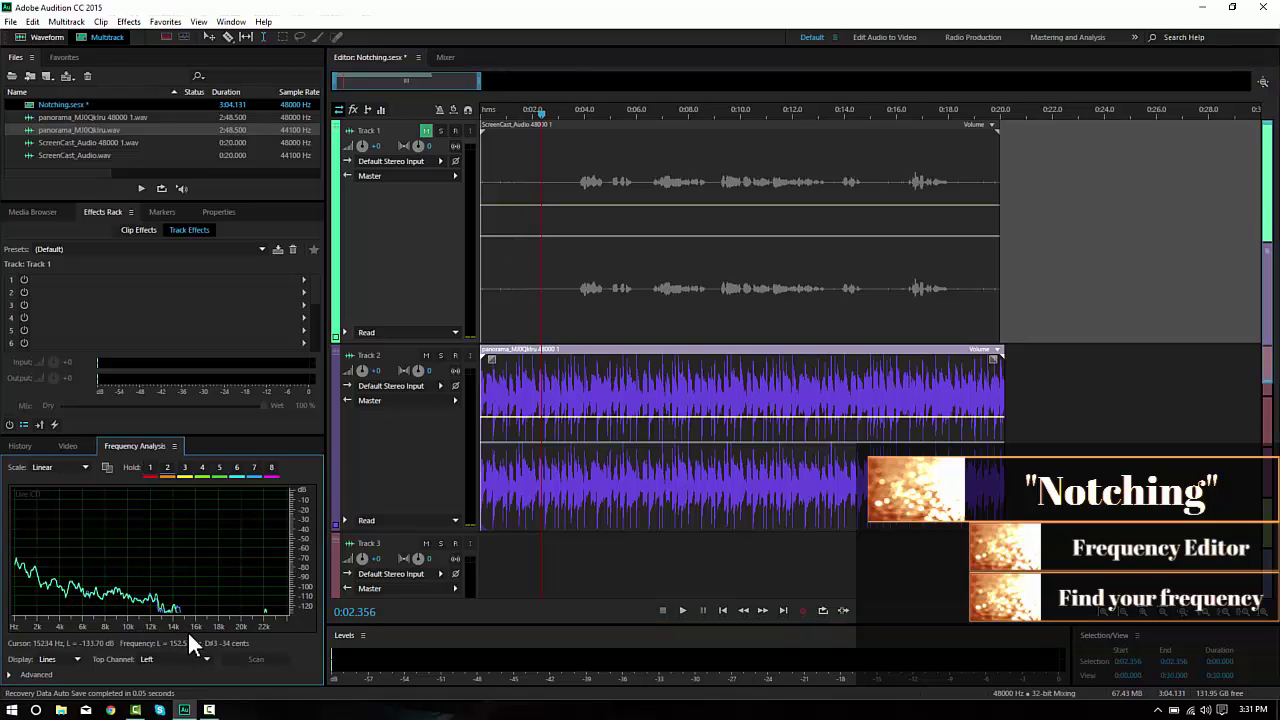
- Play the music from the beginning to read its frequency spectrum, stopping near 7.9 s
{"action": "left_click", "coordinate": [510, 395]}
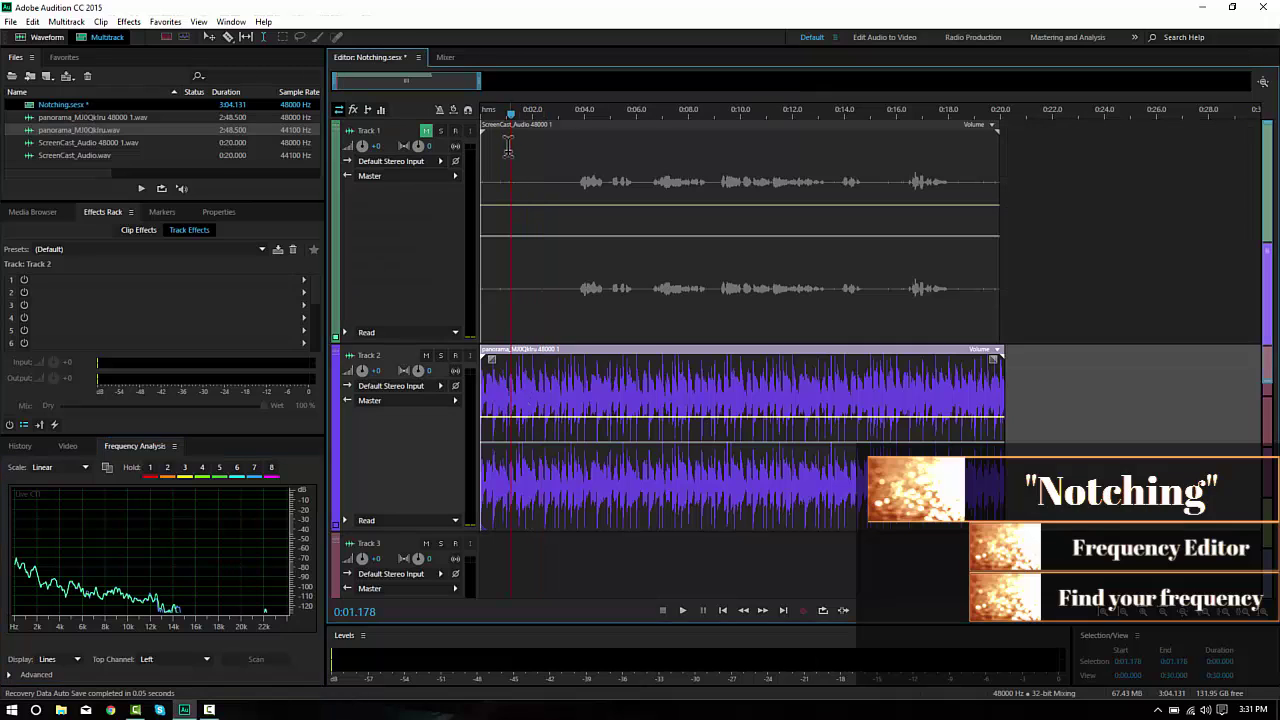
{"action": "key", "text": "Home"}
{"action": "key", "text": "space"}
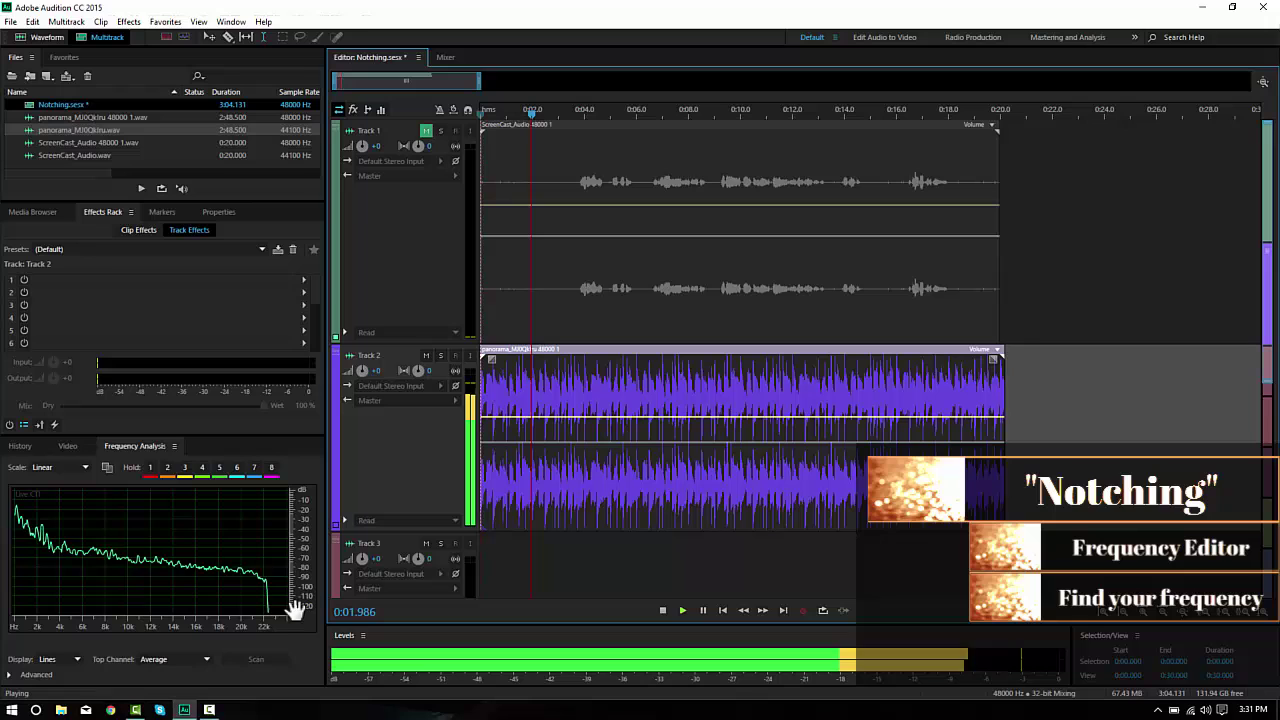
{"action": "key", "text": "space"}
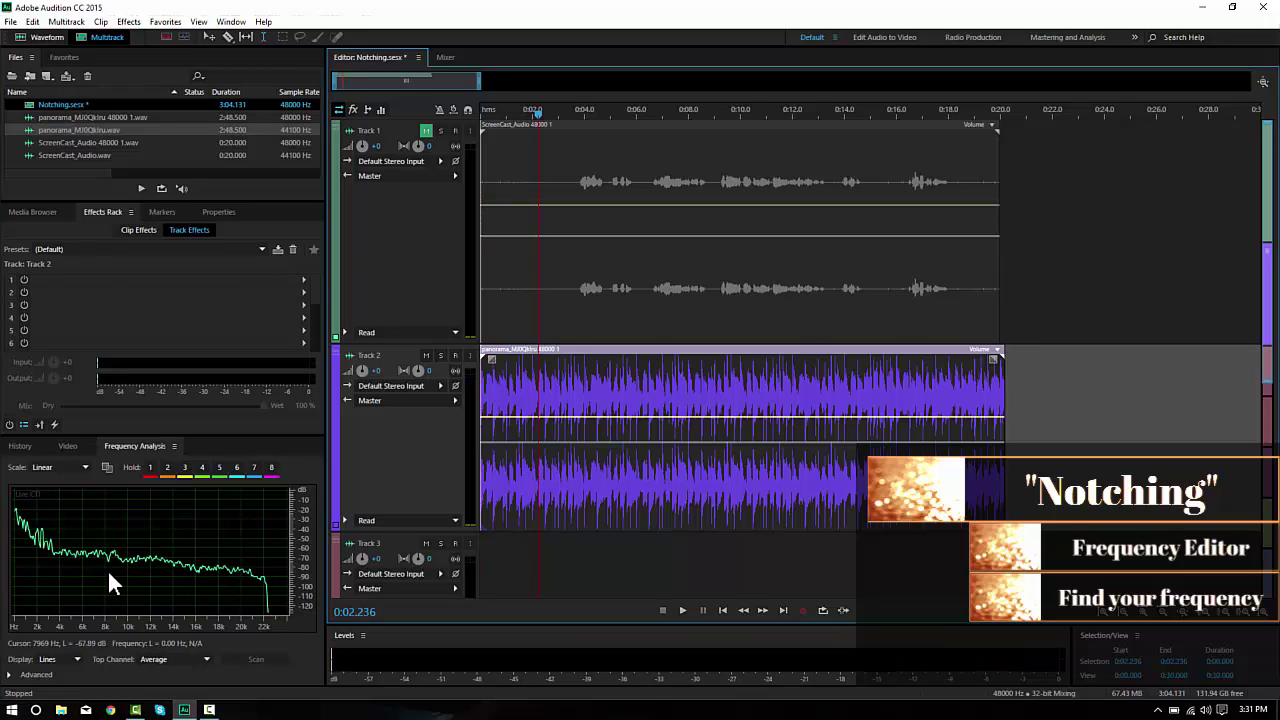
{"action": "key", "text": "space"}
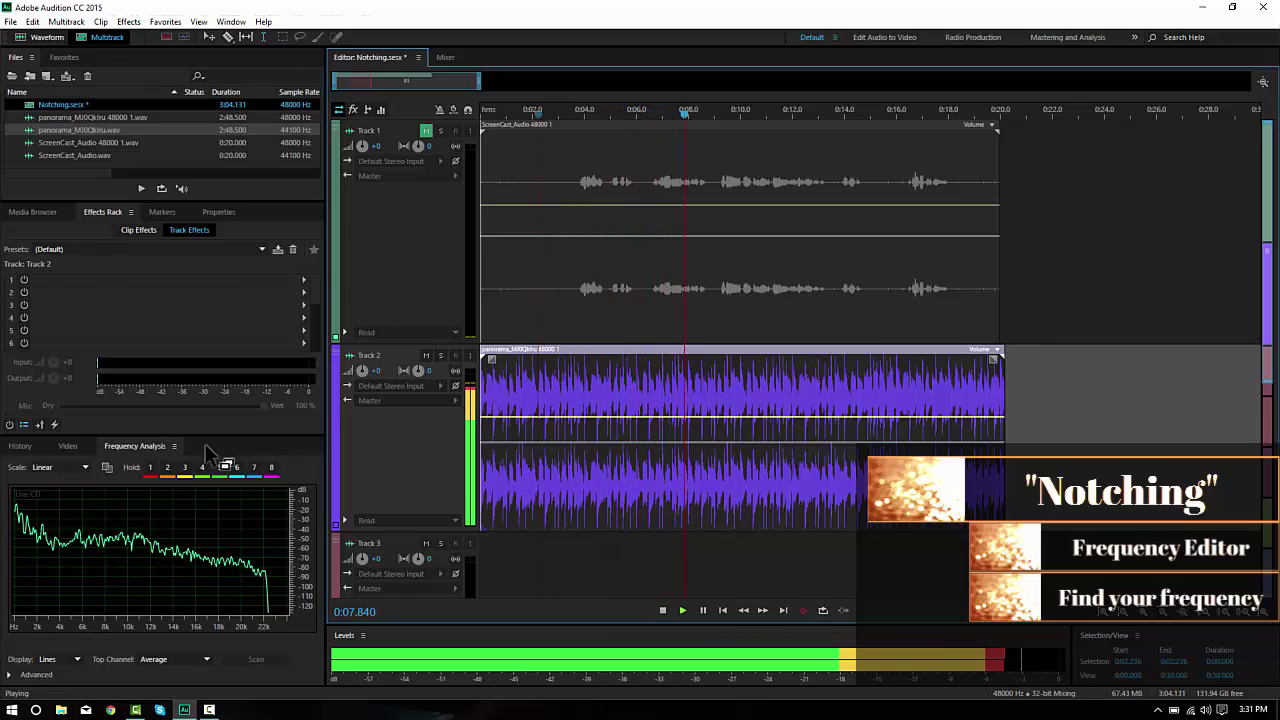
{"action": "key", "text": "space"}
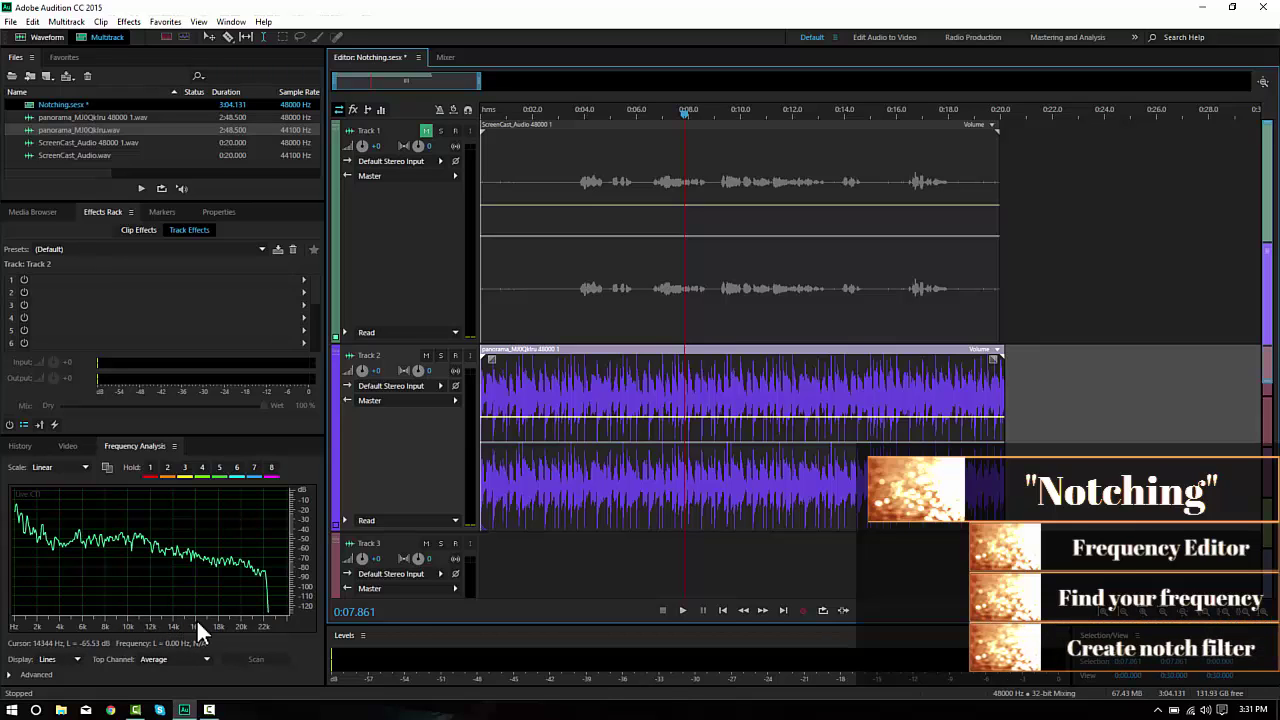
- Add a Notch Filter to Track 2, put notch 1 at 10.6 kHz, −96 dB, and set width Very Narrow
{"action": "left_click", "coordinate": [627, 400]}
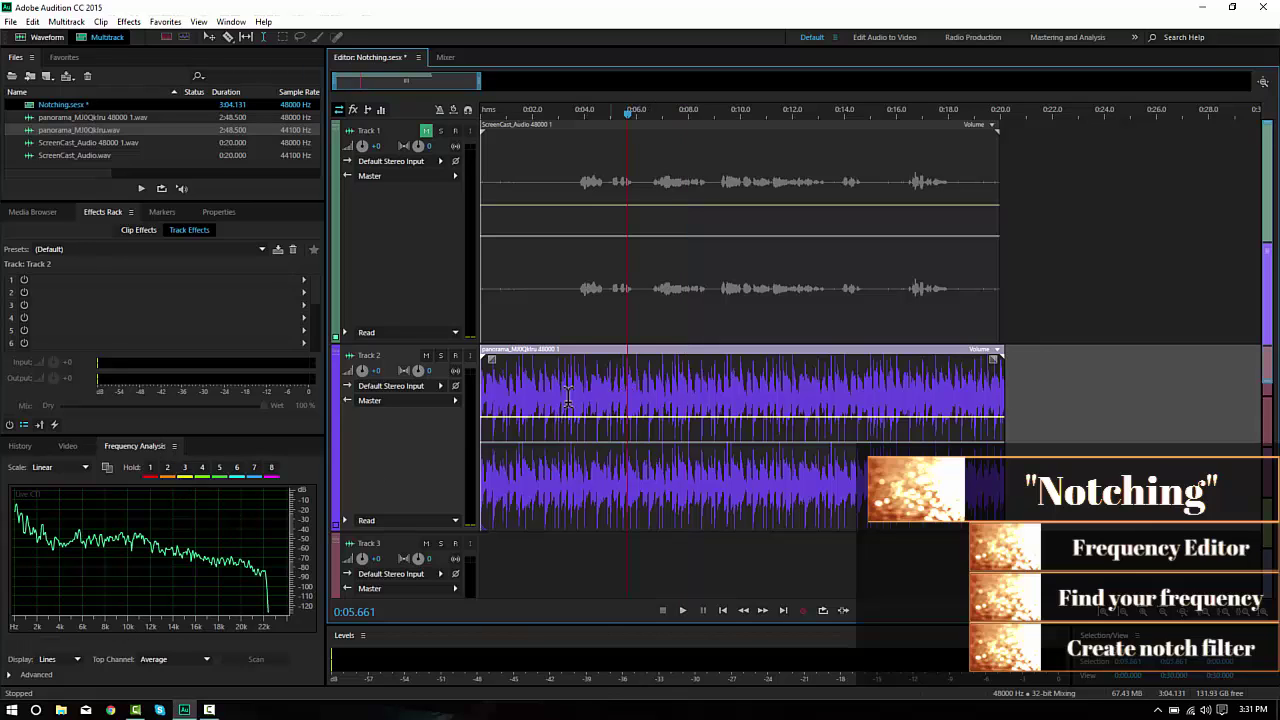
{"action": "left_click", "coordinate": [304, 280]}
{"action": "mouse_move", "coordinate": [437, 360]}
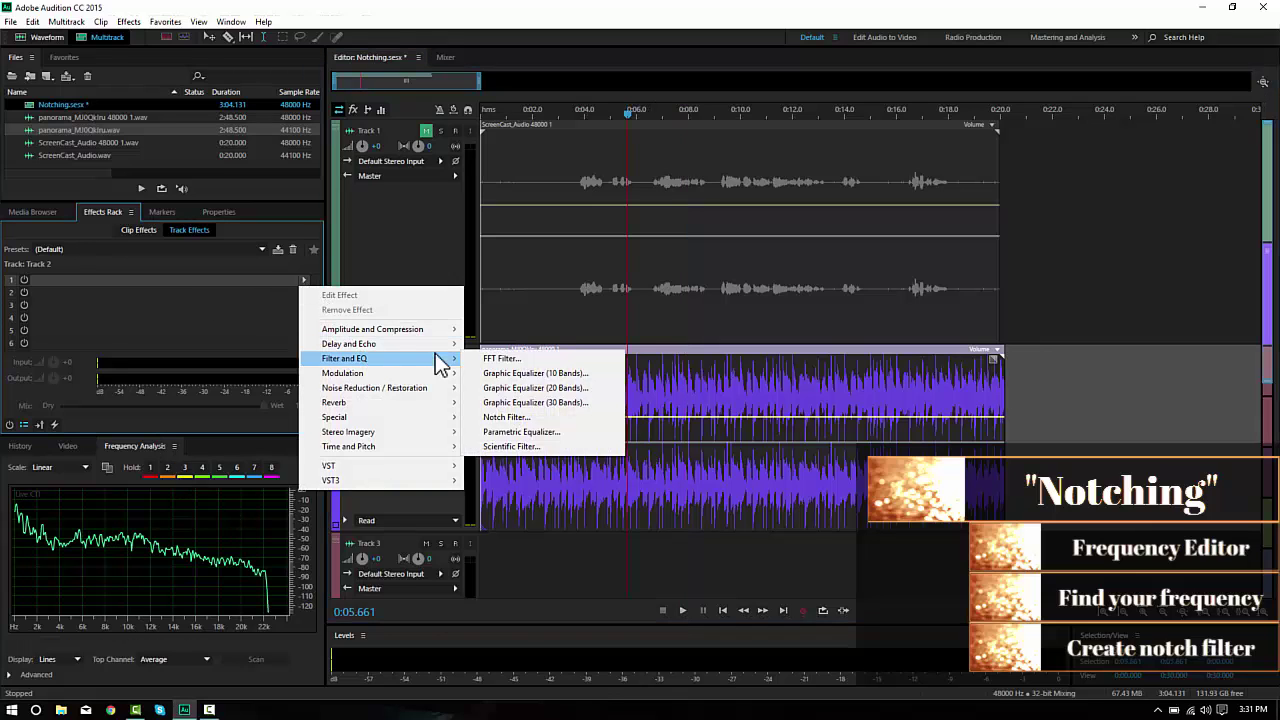
{"action": "left_click", "coordinate": [533, 416]}
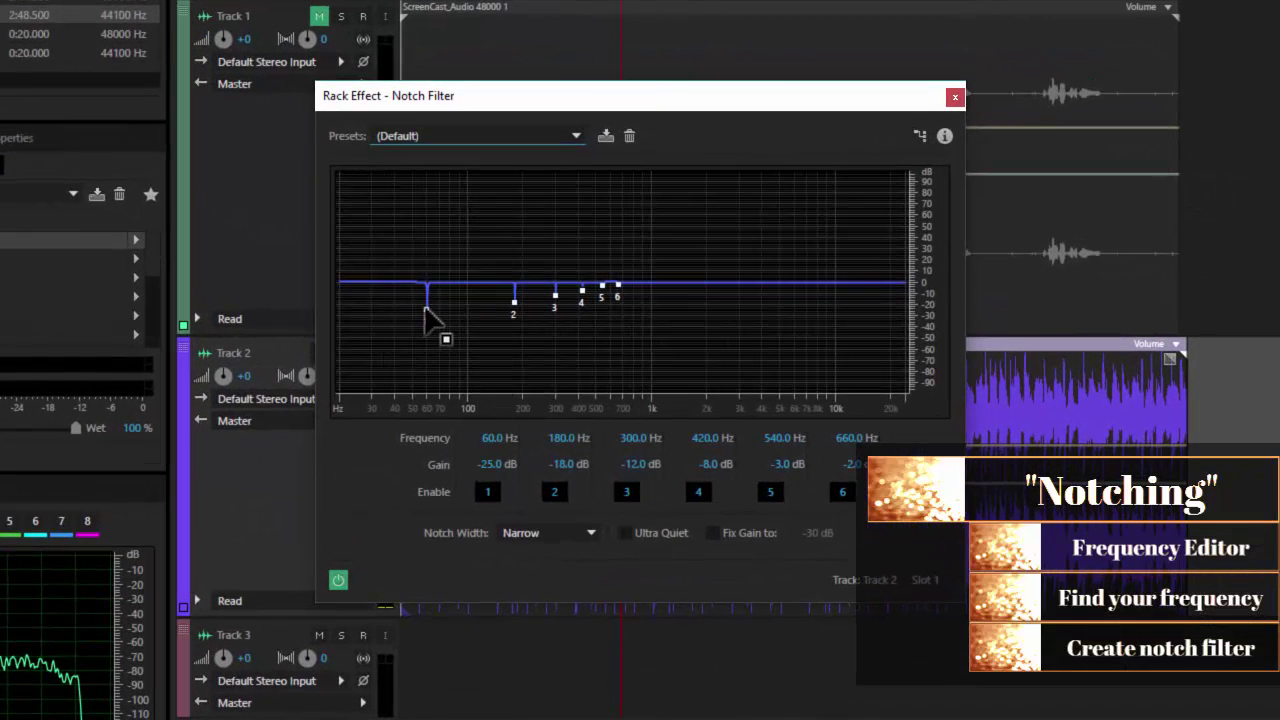
{"action": "left_click_drag", "start_coordinate": [428, 311], "coordinate": [846, 400]}
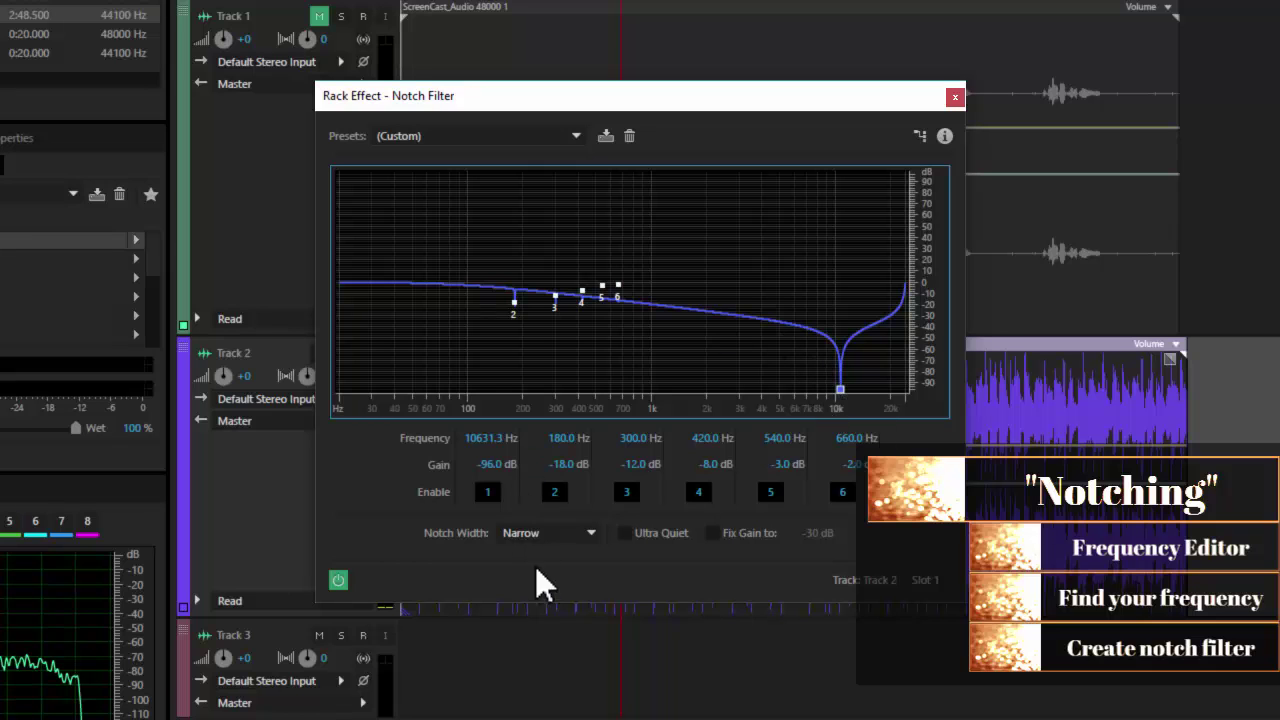
{"action": "left_click", "coordinate": [592, 533]}
{"action": "left_click", "coordinate": [575, 579]}
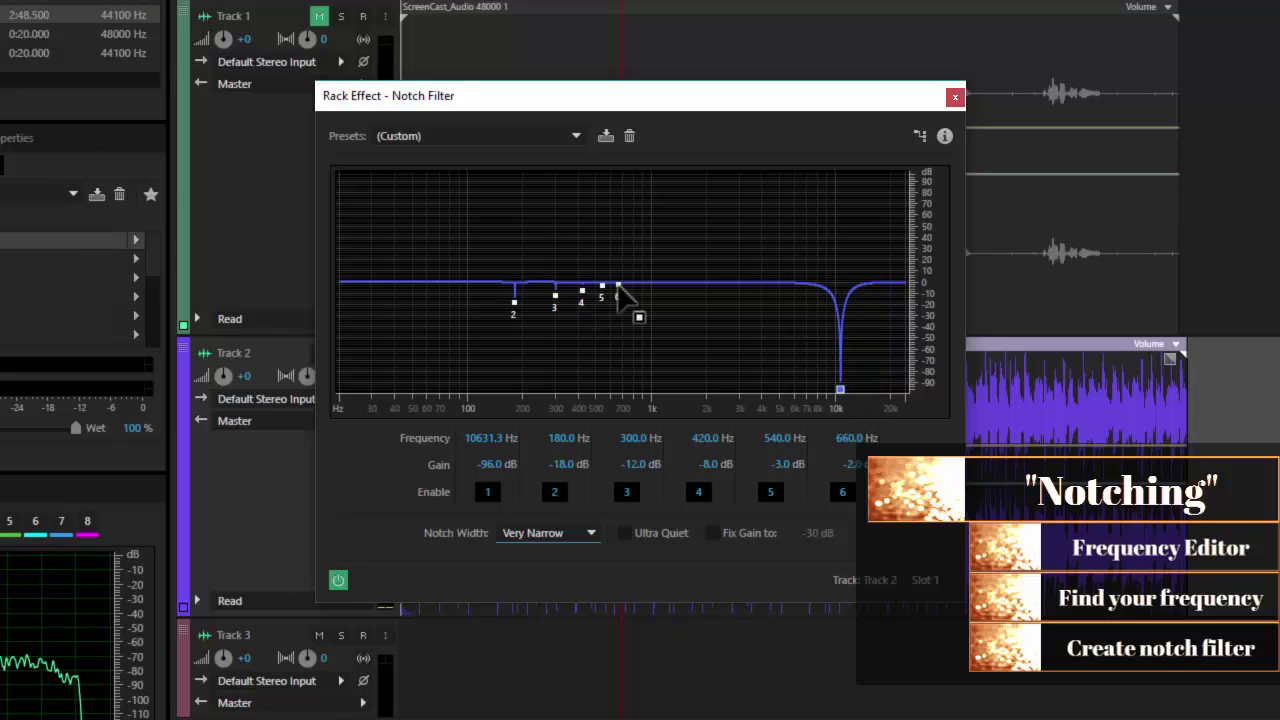
- Move notches 6, 5, 4, 3, 2 to 14.9, 14.2, 13.3, 12.4, 11.5 kHz at −96 dB
{"action": "left_click_drag", "start_coordinate": [617, 288], "coordinate": [868, 410]}
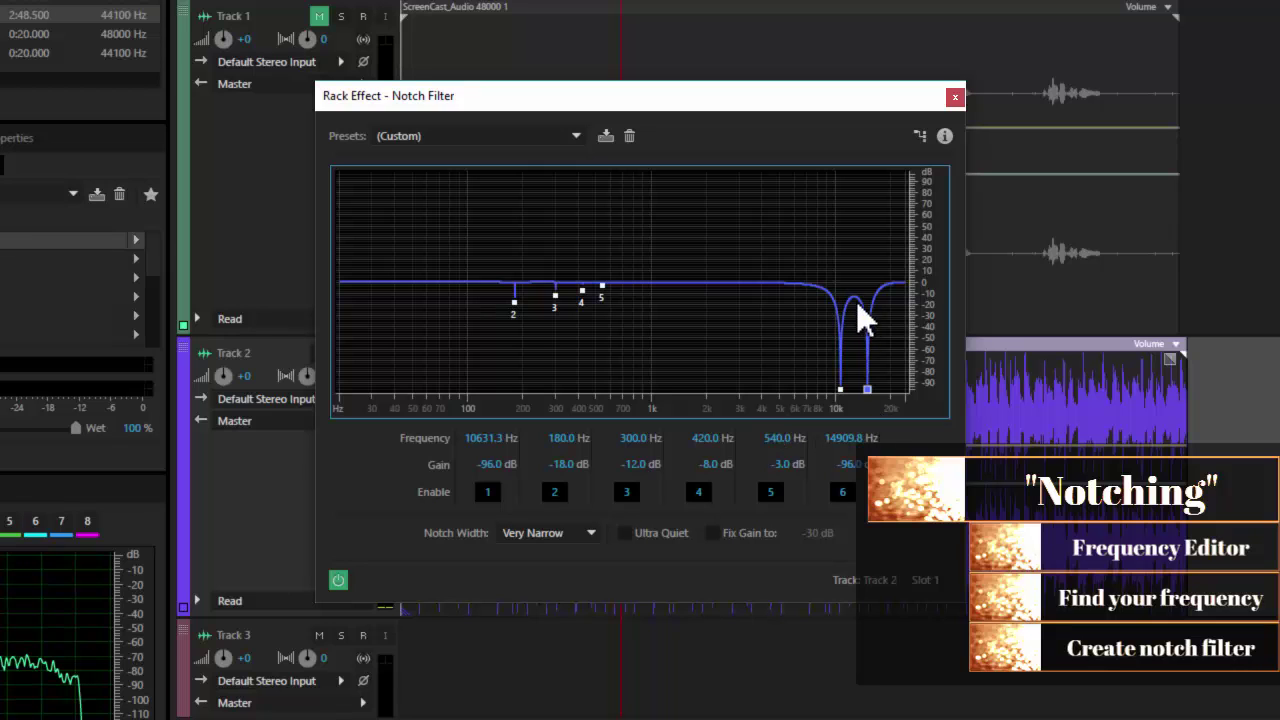
{"action": "left_click_drag", "start_coordinate": [602, 287], "coordinate": [862, 394]}
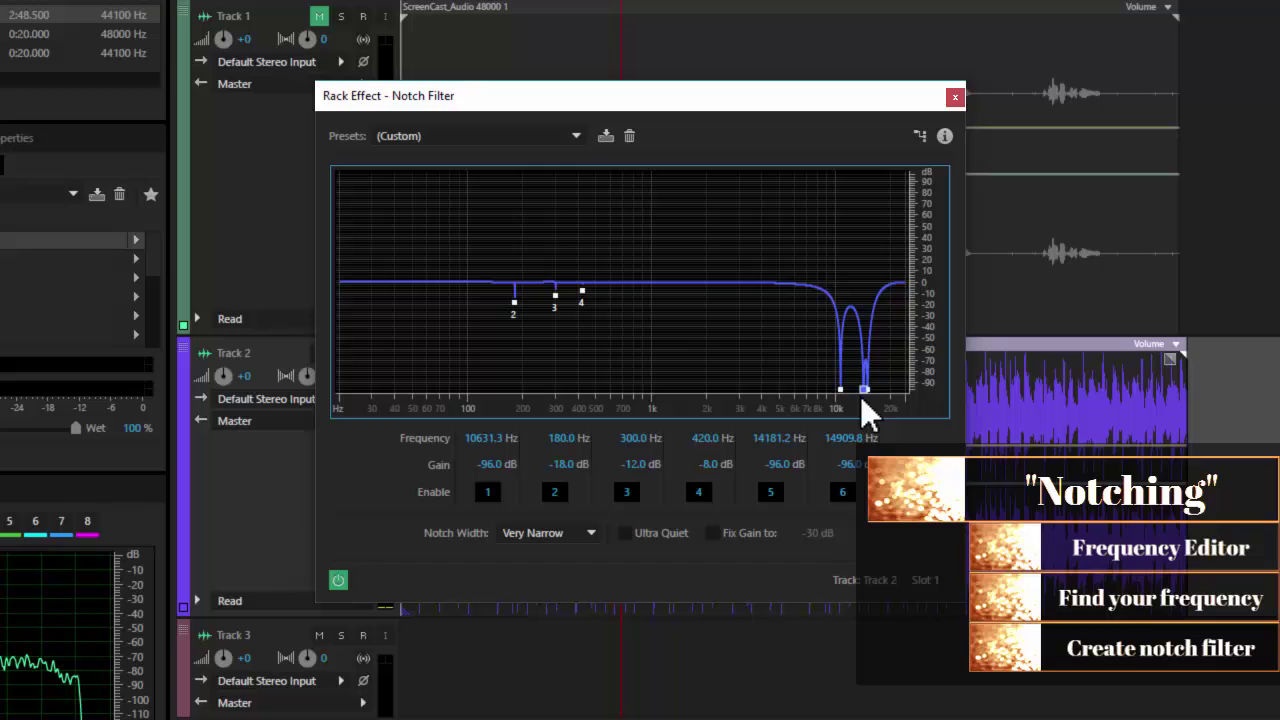
{"action": "left_click_drag", "start_coordinate": [589, 304], "coordinate": [858, 396]}
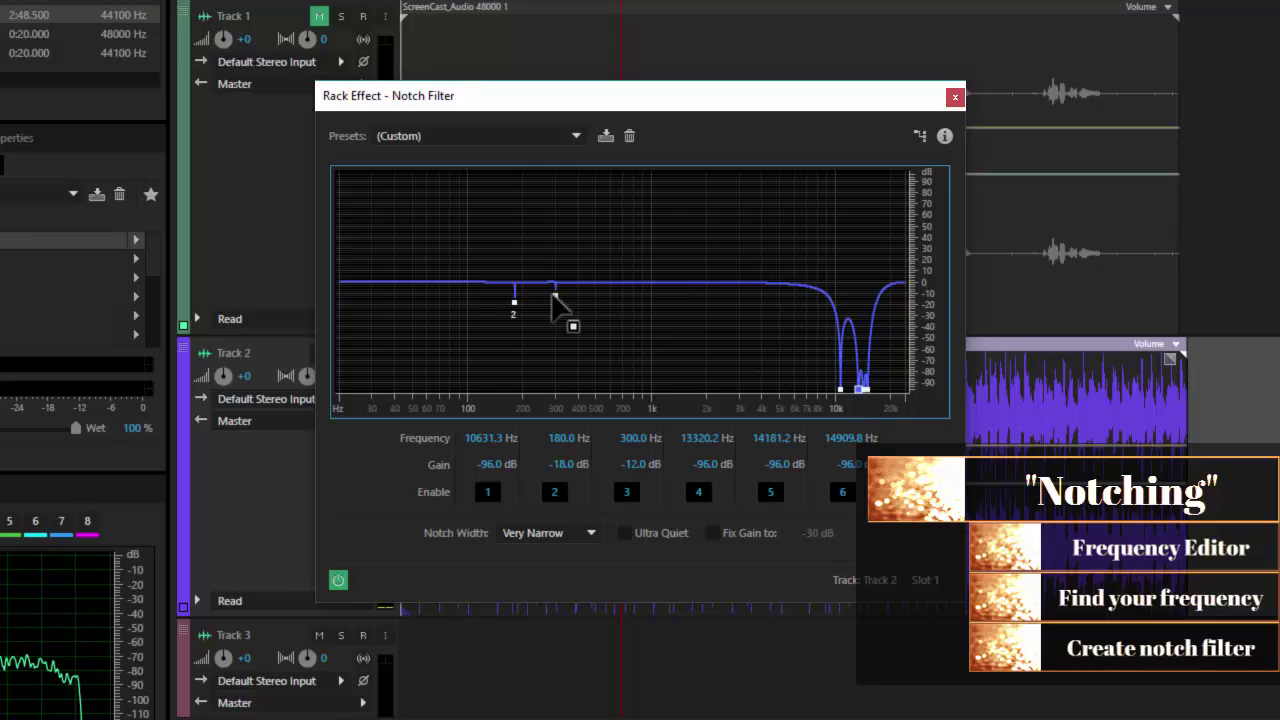
{"action": "left_click_drag", "start_coordinate": [553, 297], "coordinate": [852, 398]}
{"action": "left_click_drag", "start_coordinate": [515, 303], "coordinate": [845, 390]}
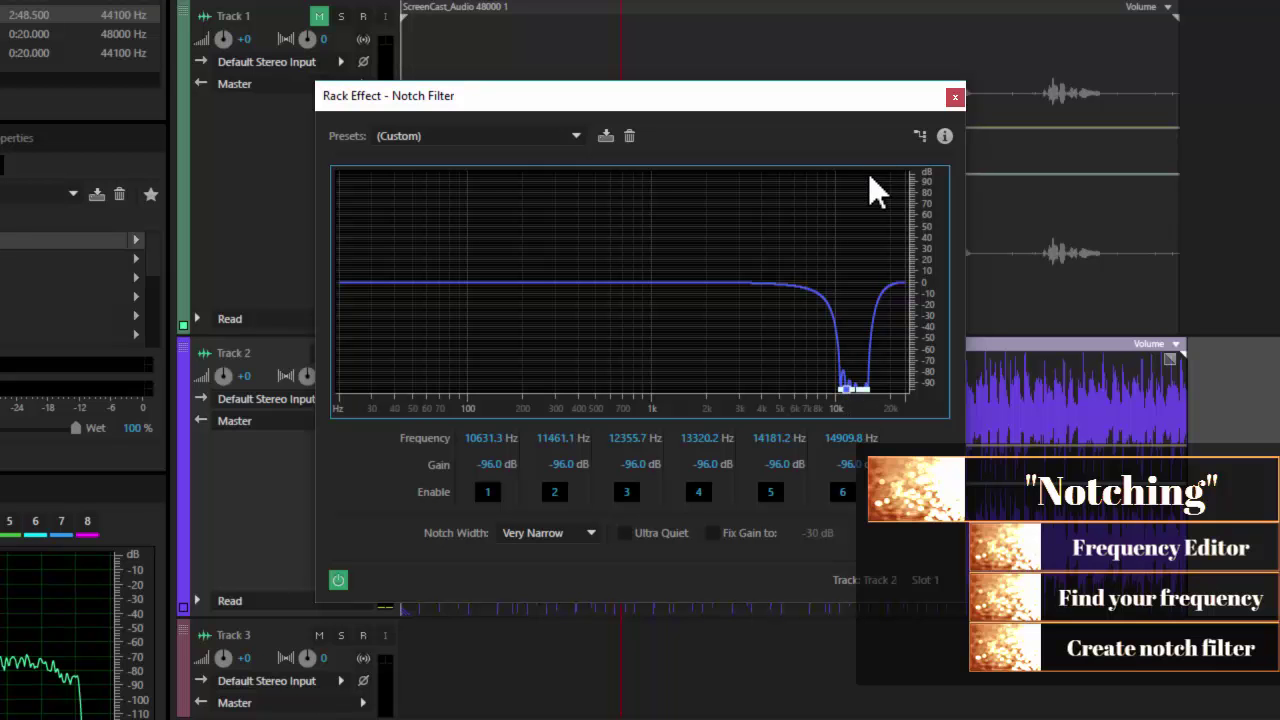
{"action": "left_click", "coordinate": [953, 98]}
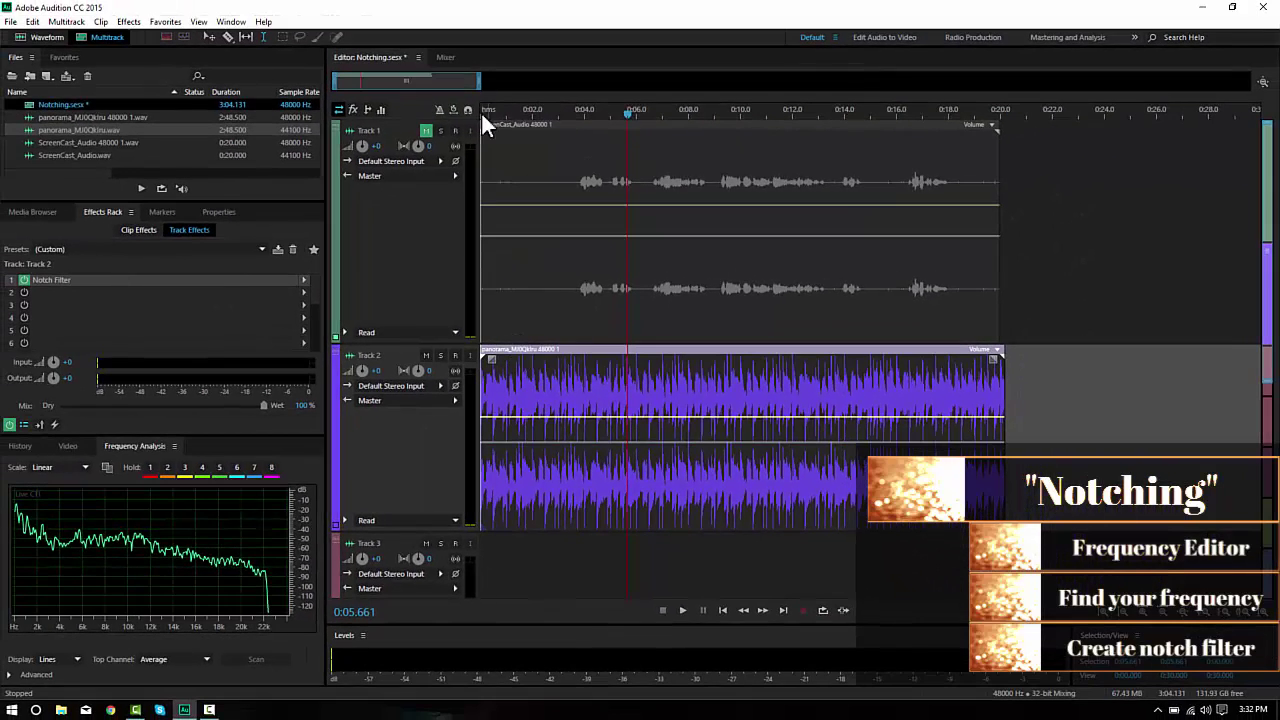
{"action": "key", "text": "Home"}
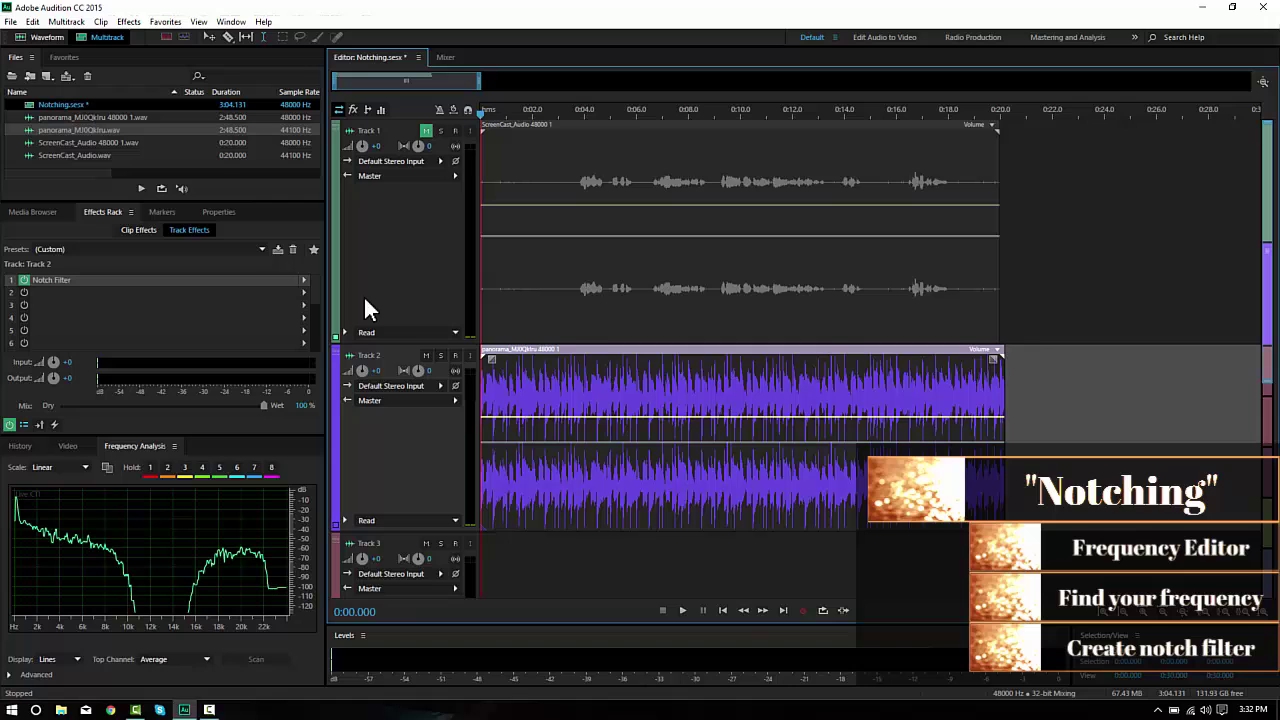
{"action": "key", "text": "space"}
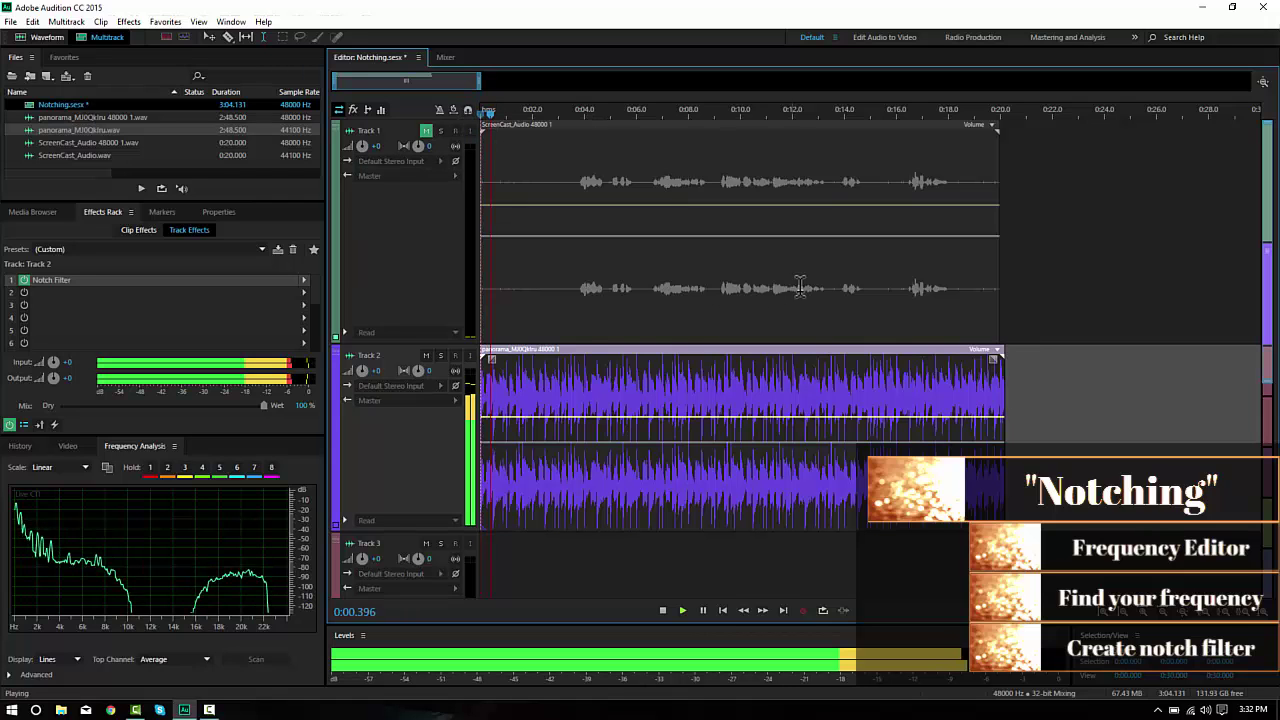
{"action": "key", "text": "space"}
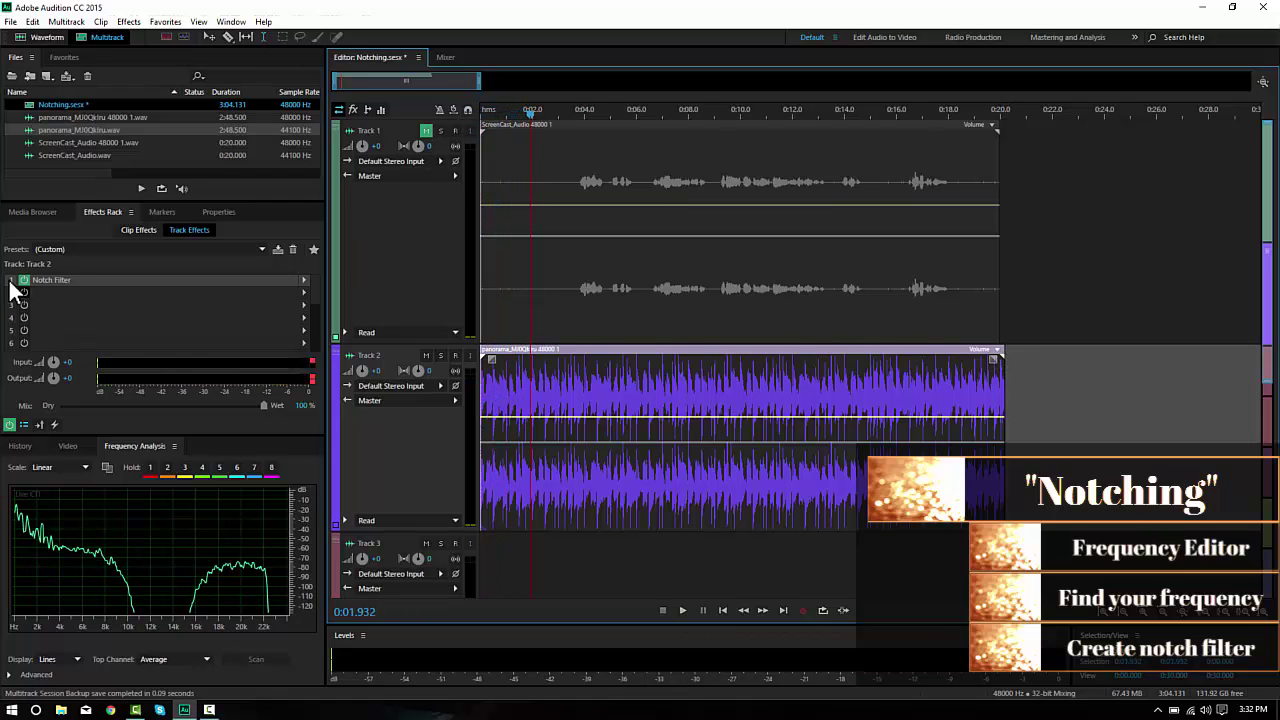
{"action": "left_click", "coordinate": [24, 282]}
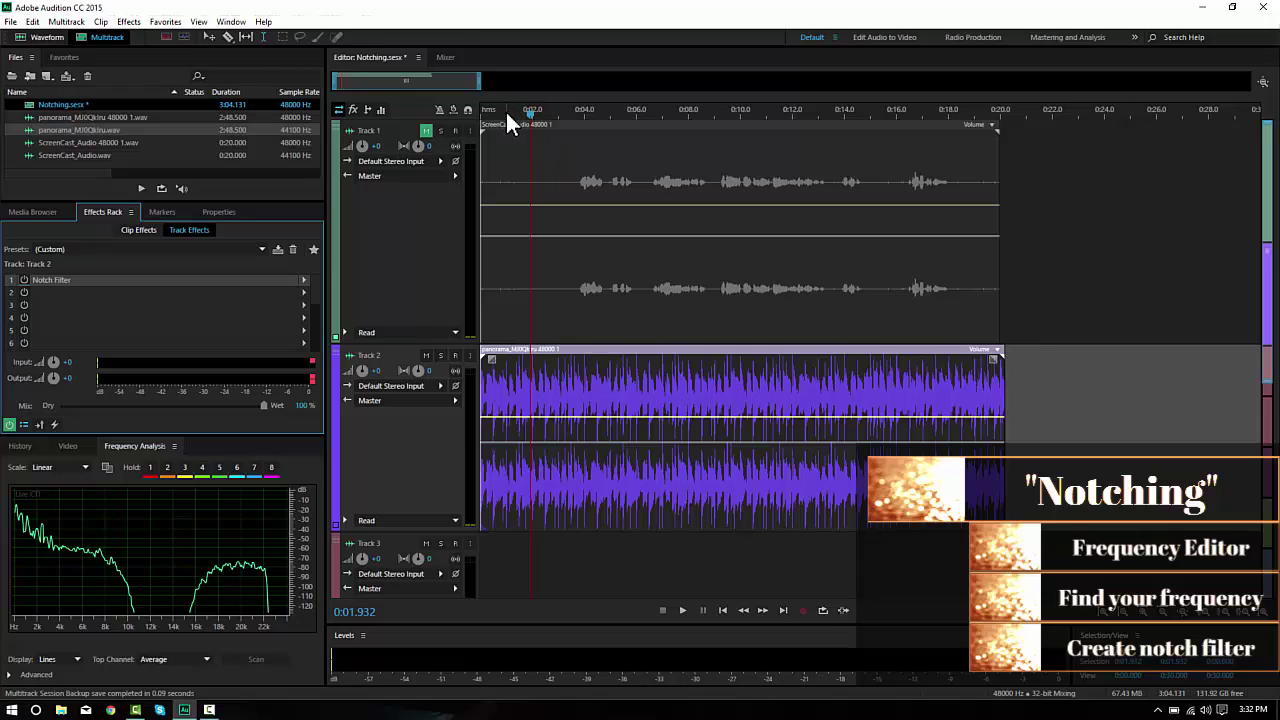
{"action": "key", "text": "space"}
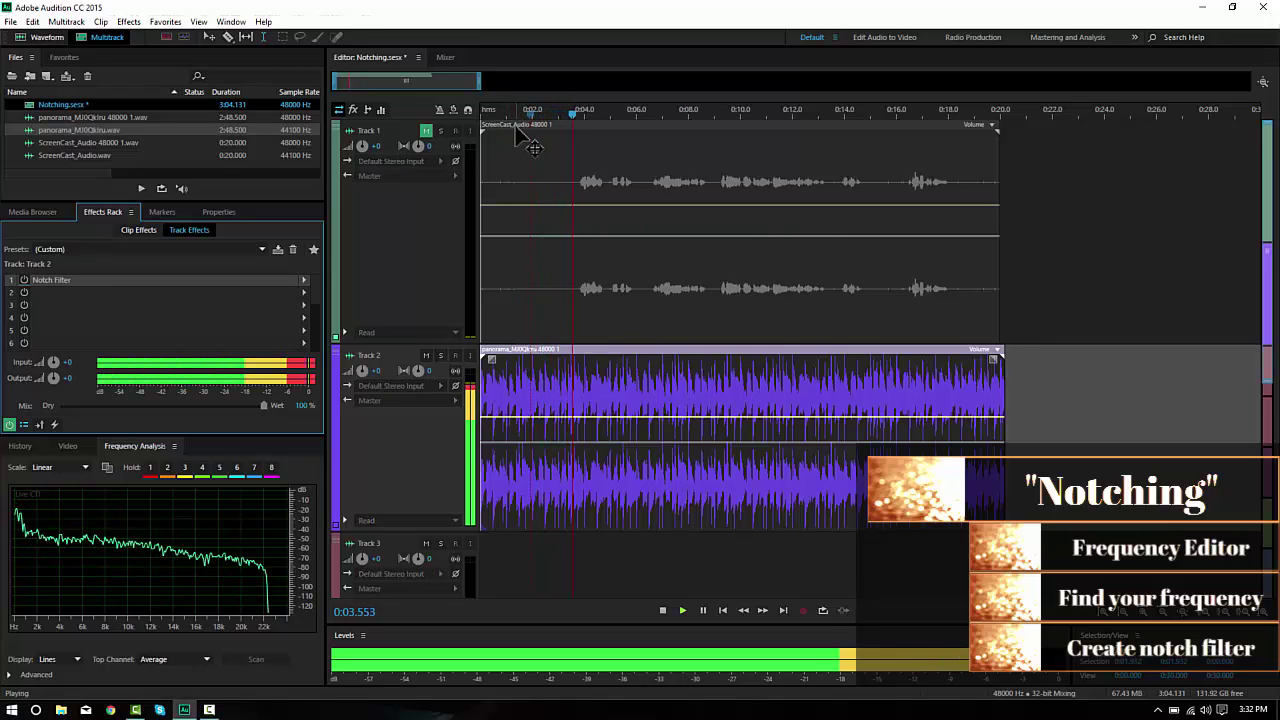
{"action": "left_click", "coordinate": [24, 281]}
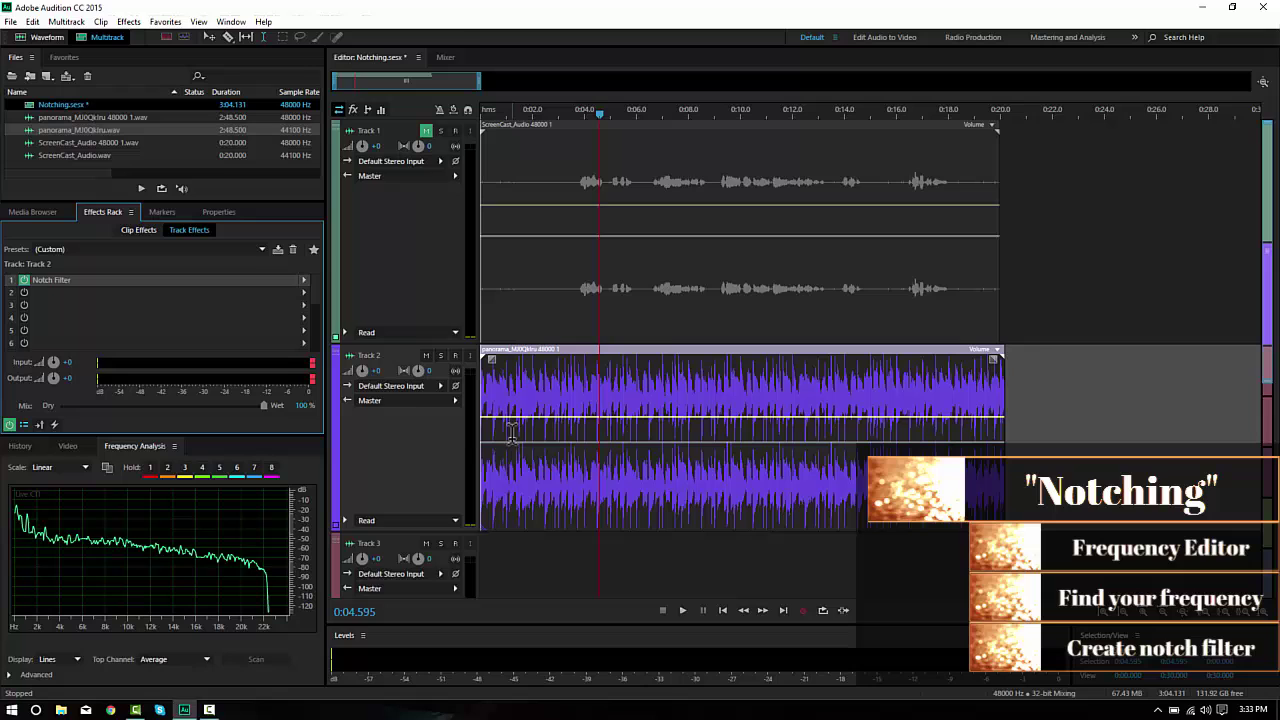
{"action": "key", "text": "space"}
{"action": "key", "text": "space"}
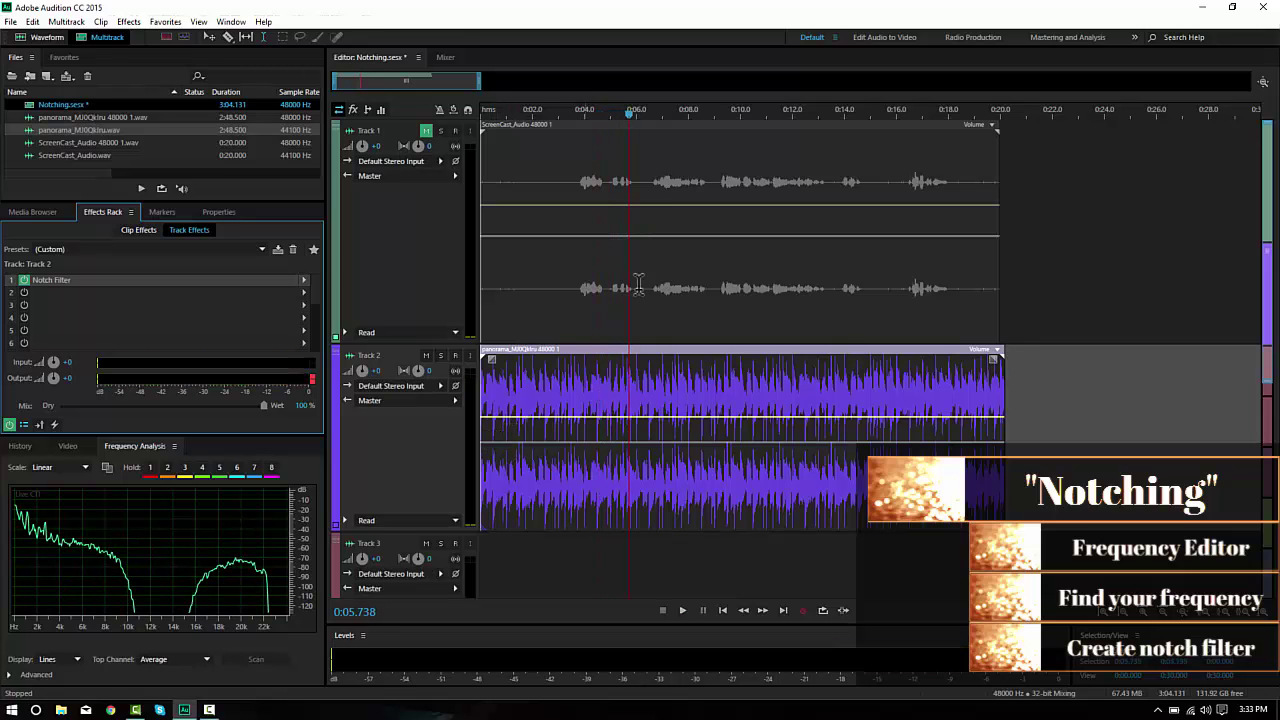
{"action": "left_click", "coordinate": [578, 109]}
- Raise the volume of the dialogue clip on Track 1
{"action": "left_click", "coordinate": [430, 138]}
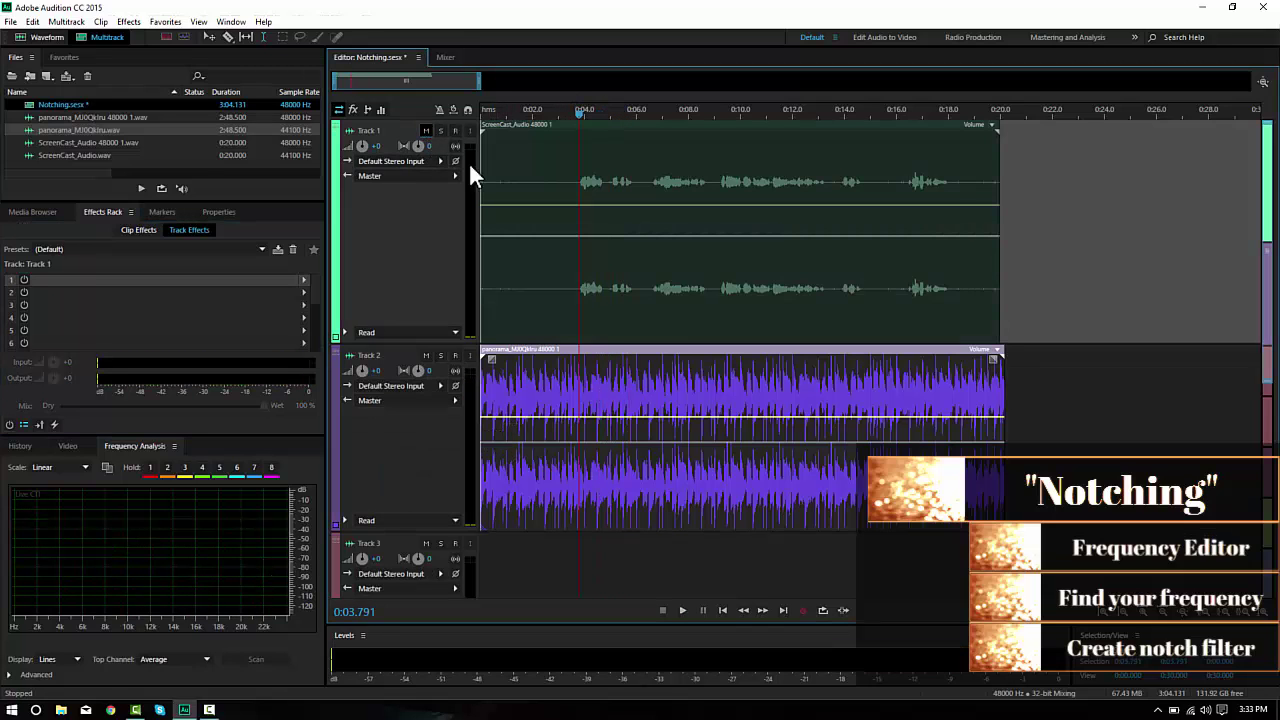
{"action": "left_click", "coordinate": [609, 203]}
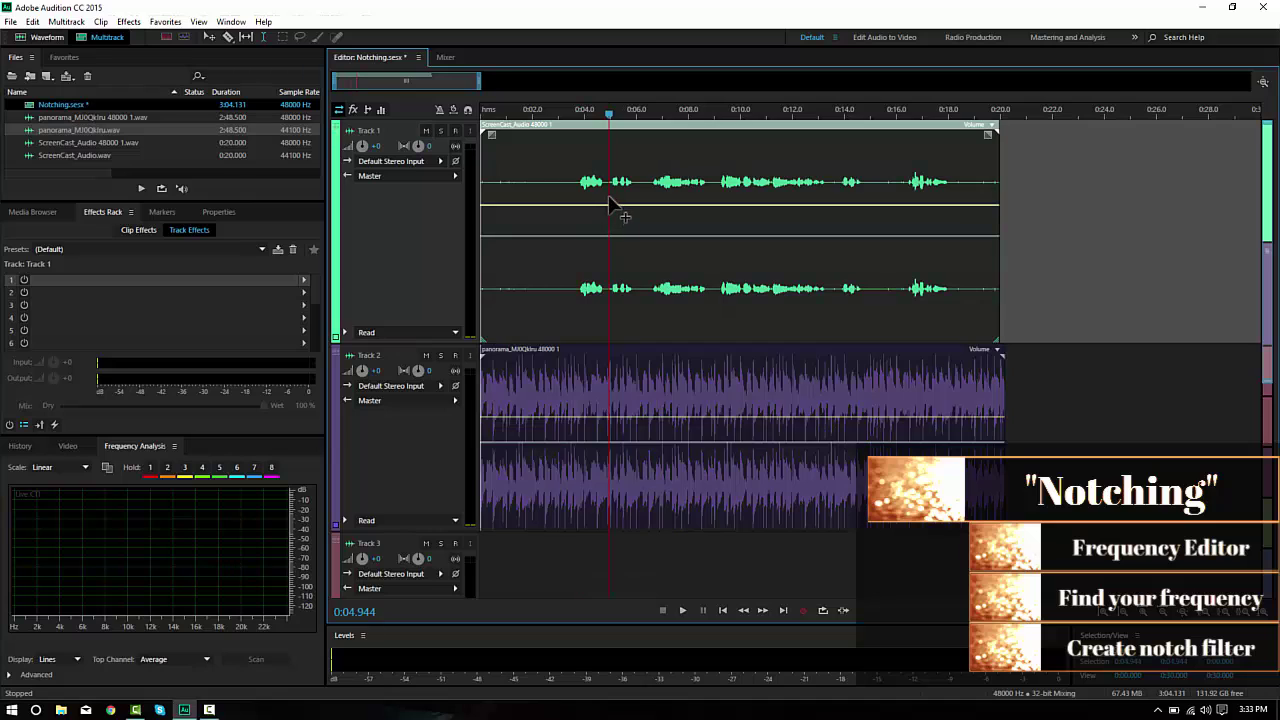
{"action": "left_click_drag", "start_coordinate": [619, 205], "coordinate": [620, 186]}
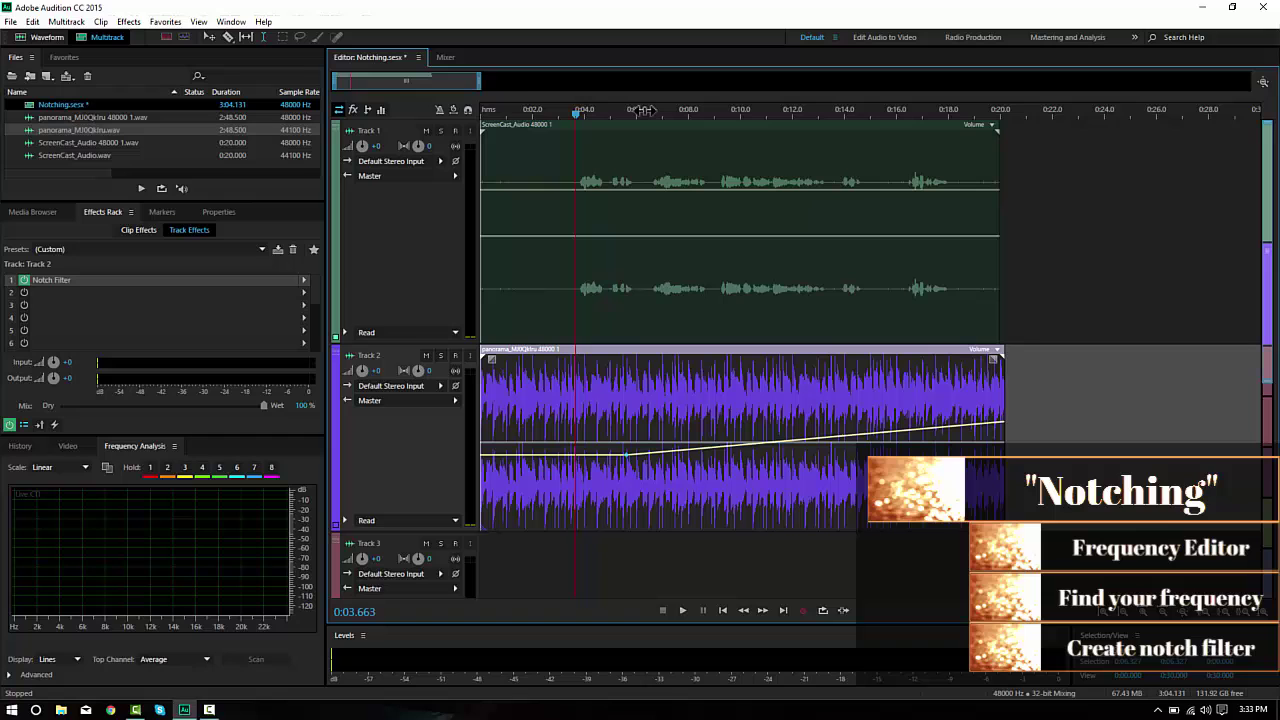
- Preview the balance, then drag Track 2's volume envelope down through the spoken section
{"action": "left_click", "coordinate": [568, 111]}
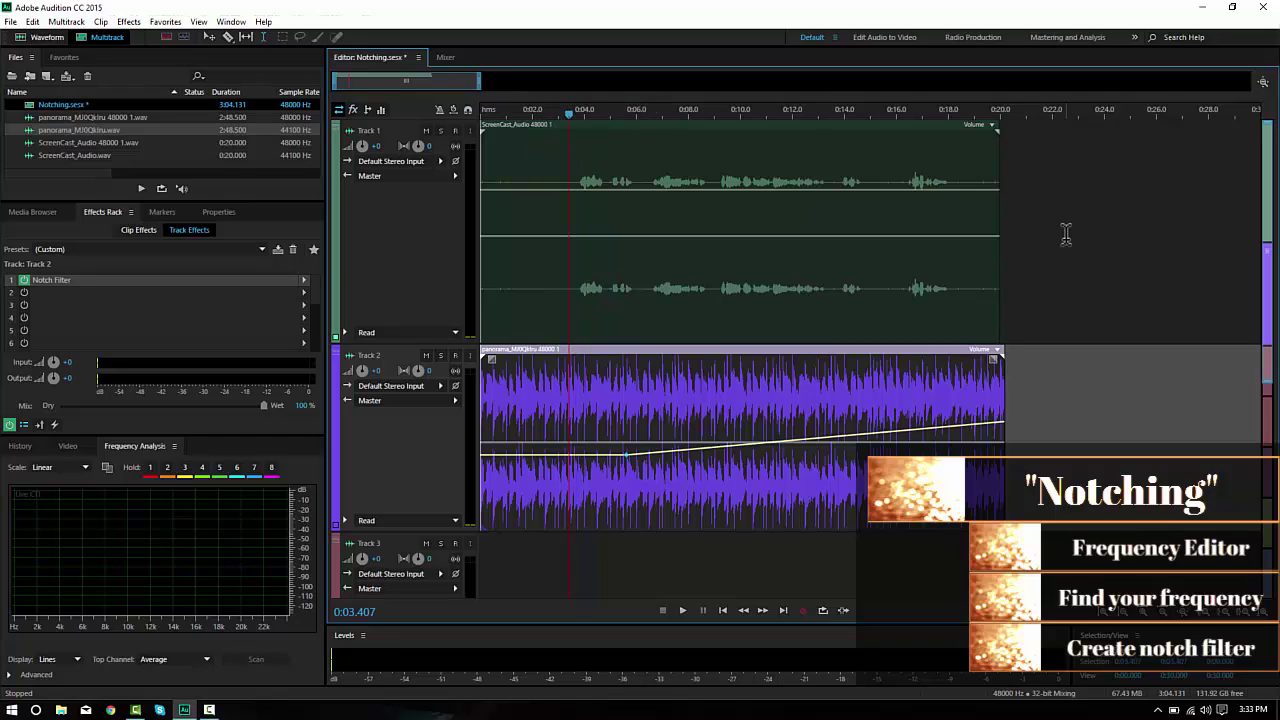
{"action": "key", "text": "space"}
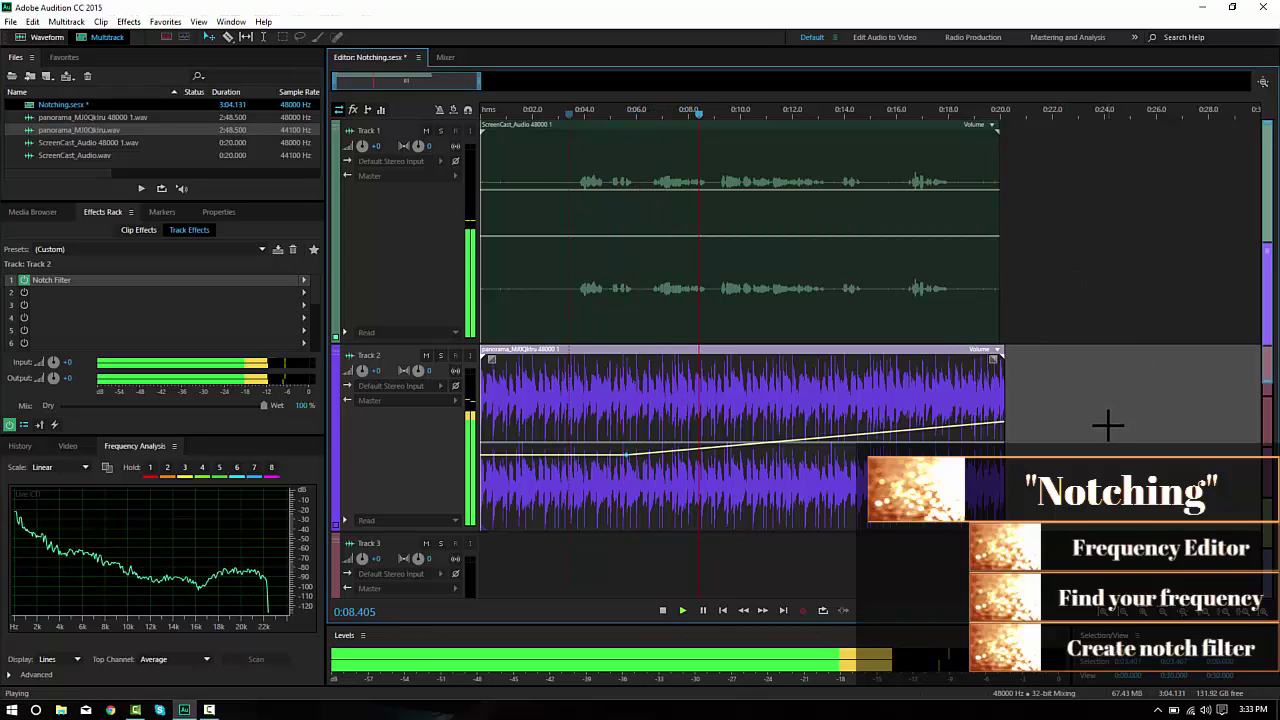
{"action": "key", "text": "space"}
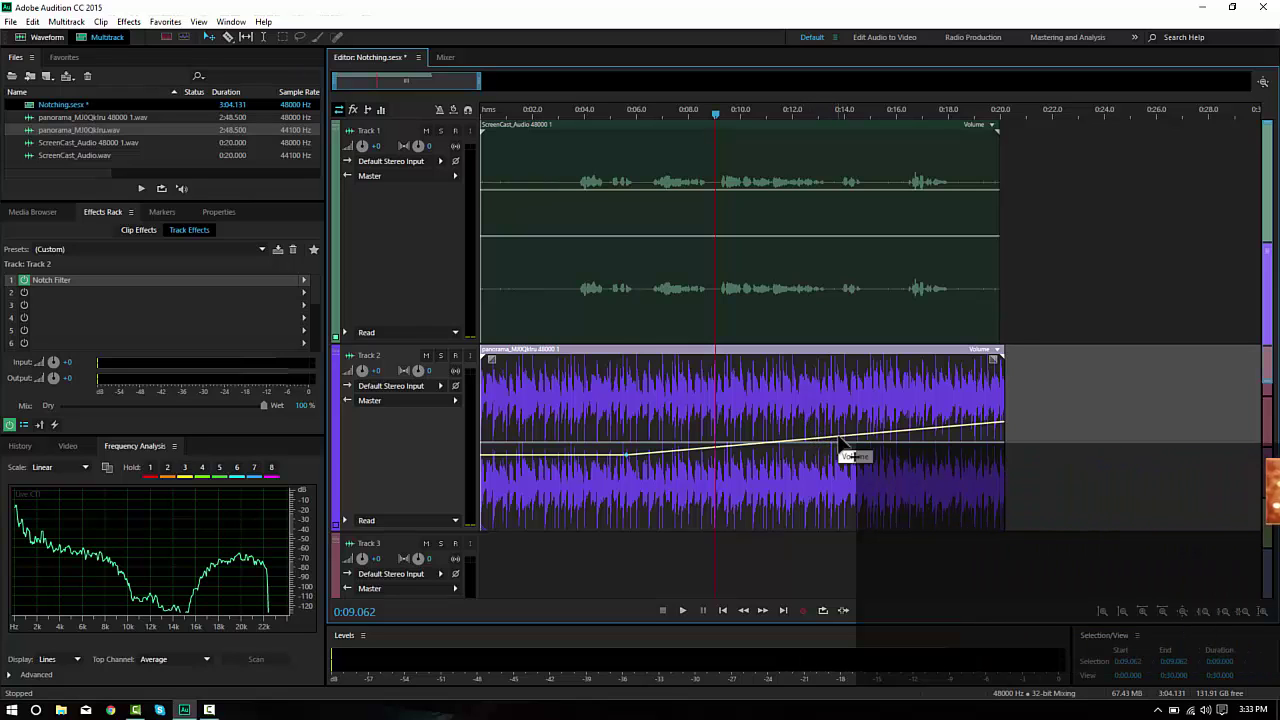
{"action": "left_click_drag", "start_coordinate": [841, 439], "coordinate": [846, 453]}
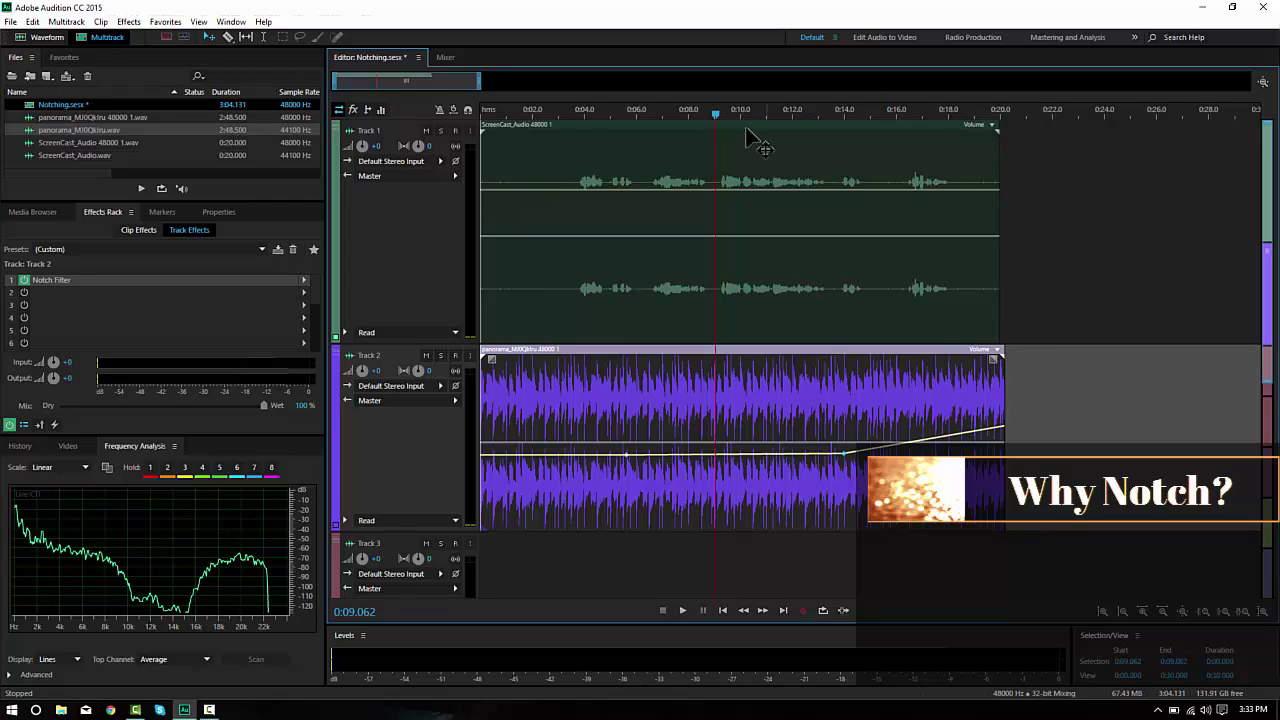
{"action": "left_click", "coordinate": [577, 112]}
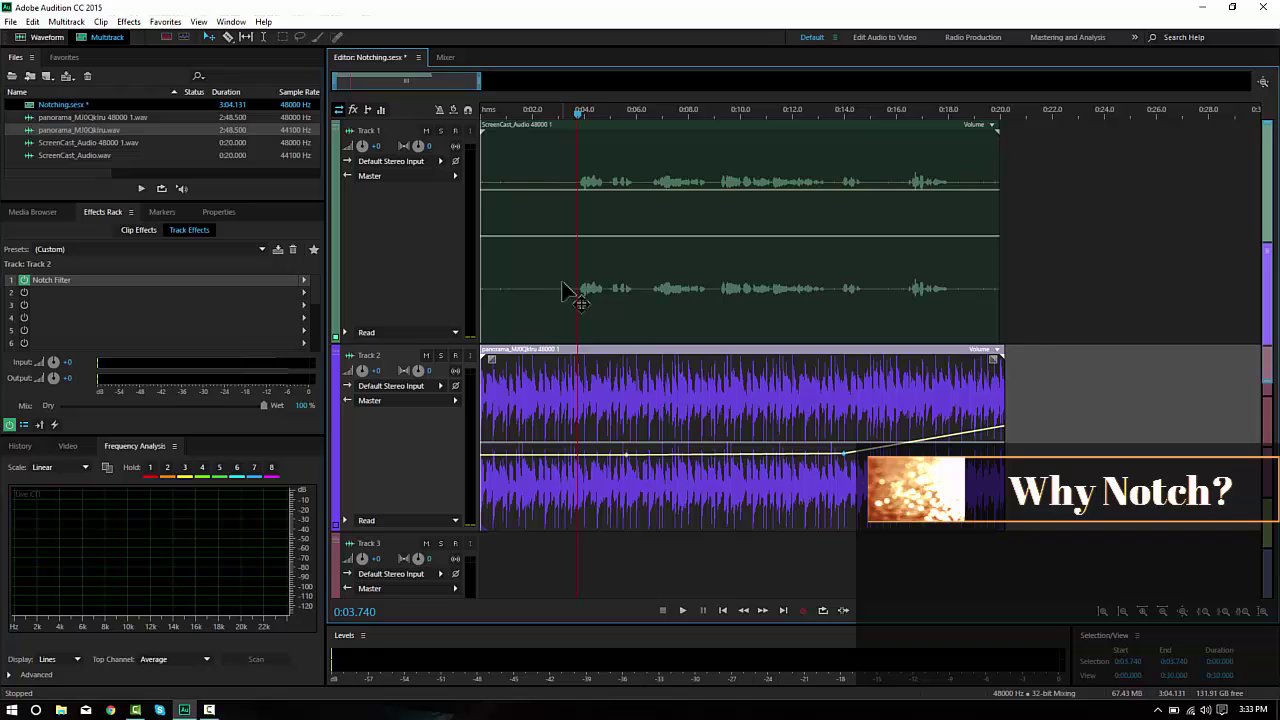
{"action": "left_click", "coordinate": [24, 280]}
{"action": "key", "text": "space"}
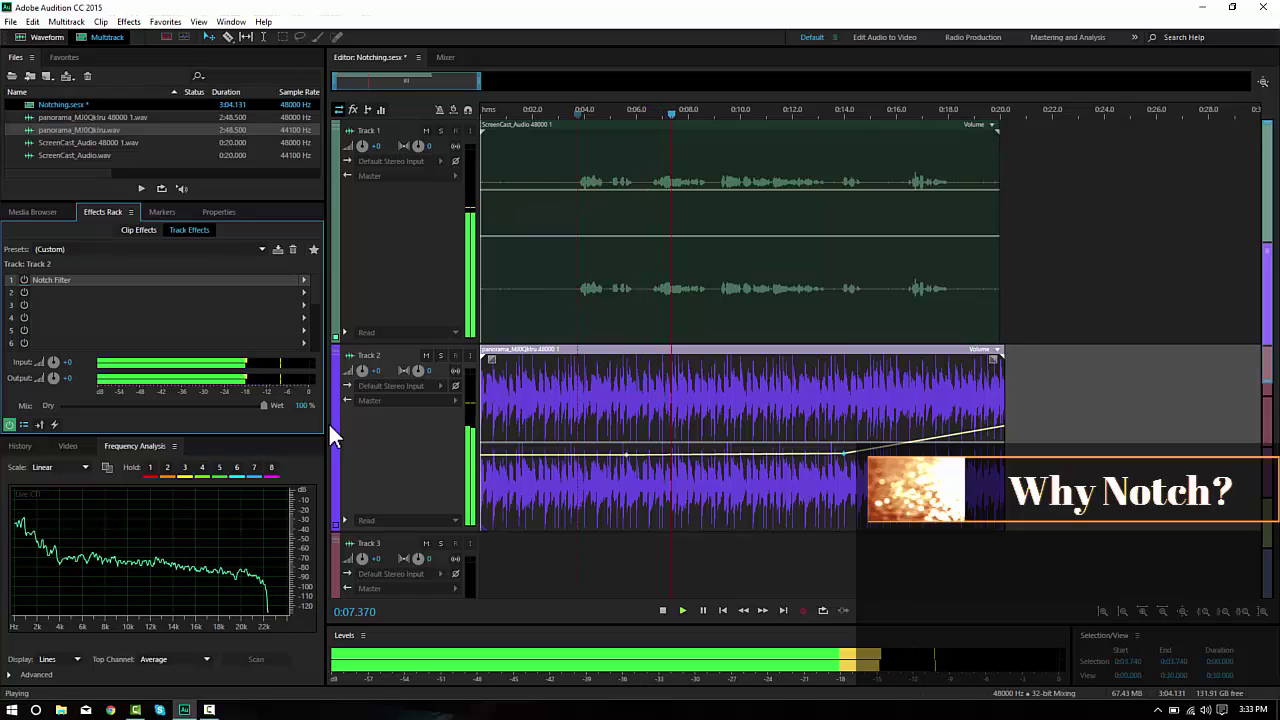
{"action": "key", "text": "space"}
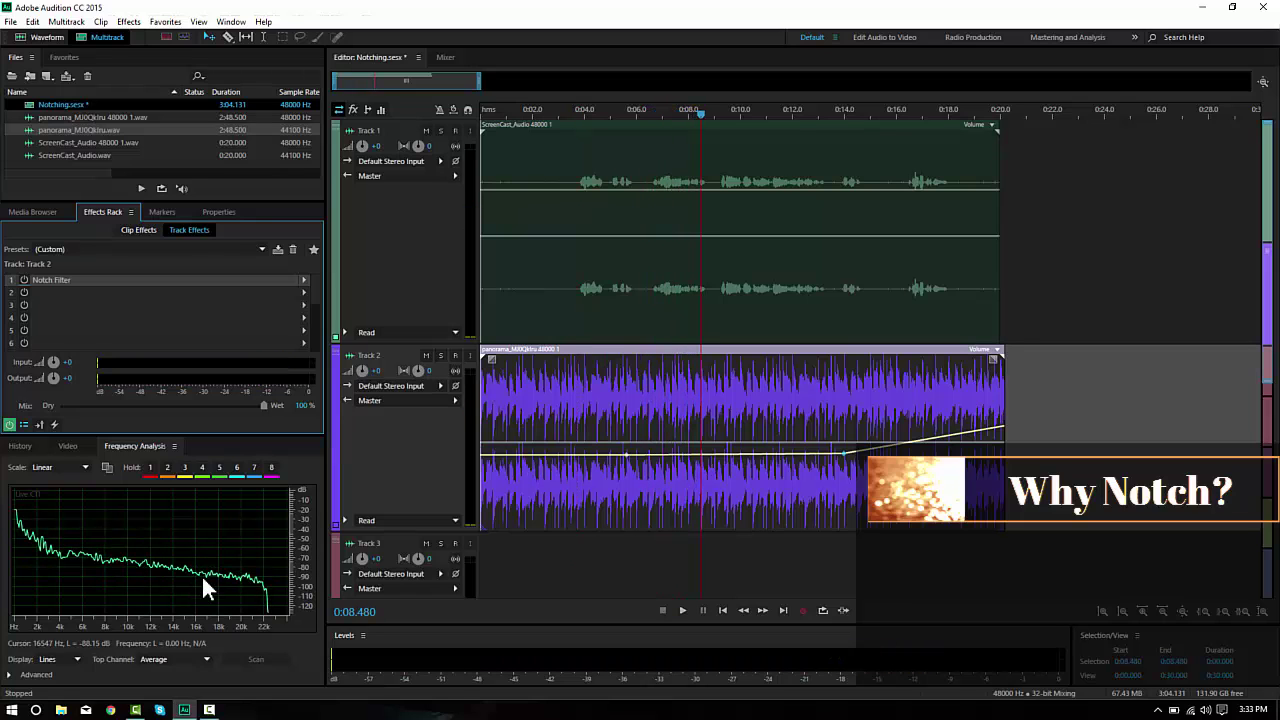
{"action": "left_click", "coordinate": [532, 117]}
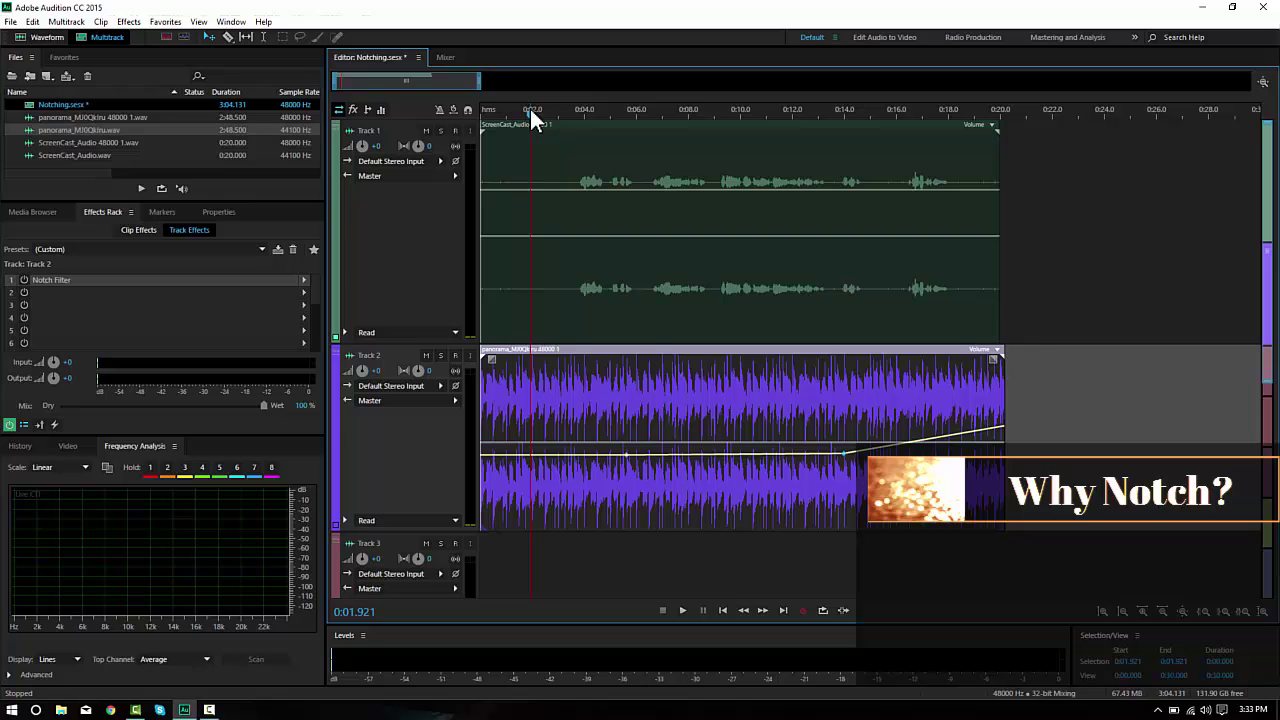
{"action": "key", "text": "space"}
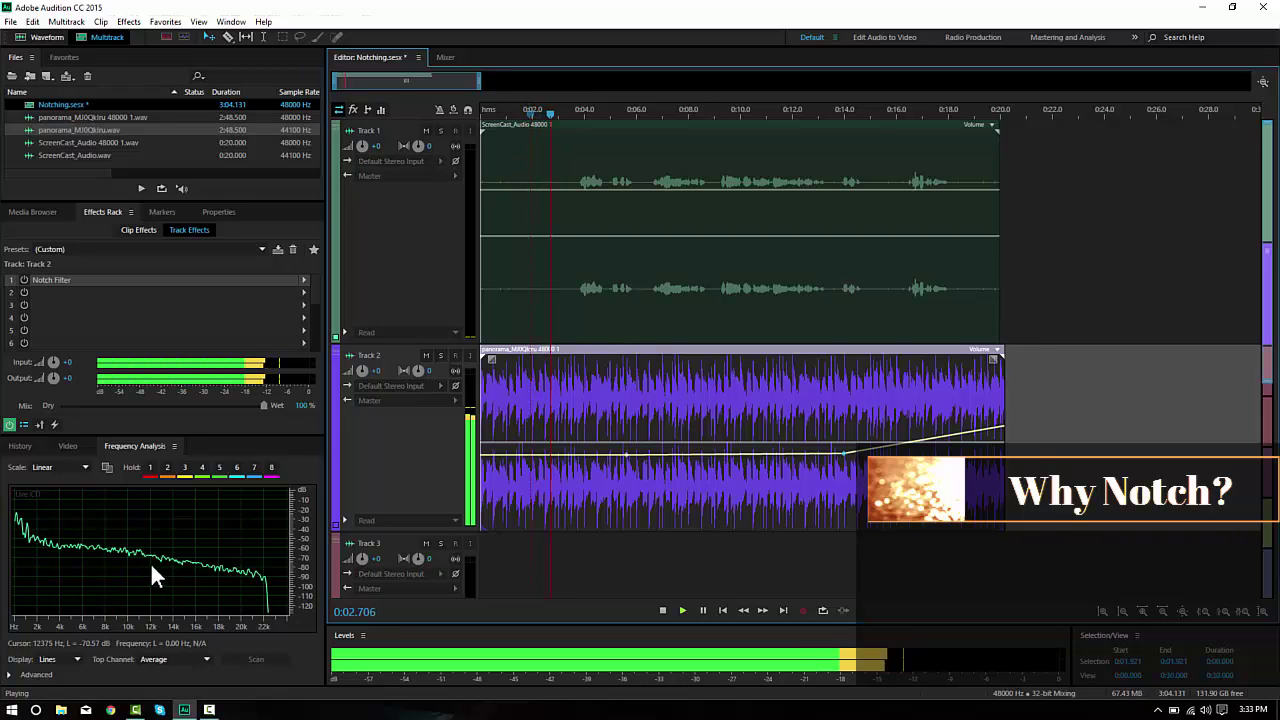
{"action": "key", "text": "space"}
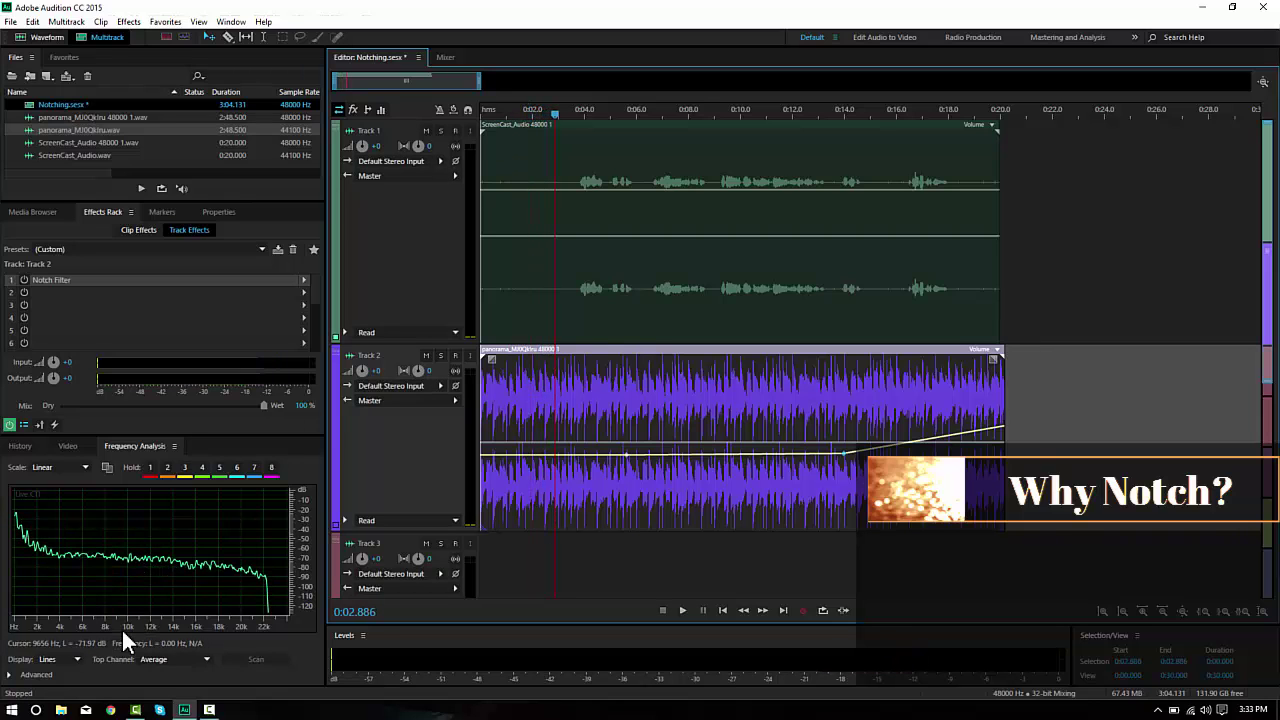
{"action": "key", "text": "space"}
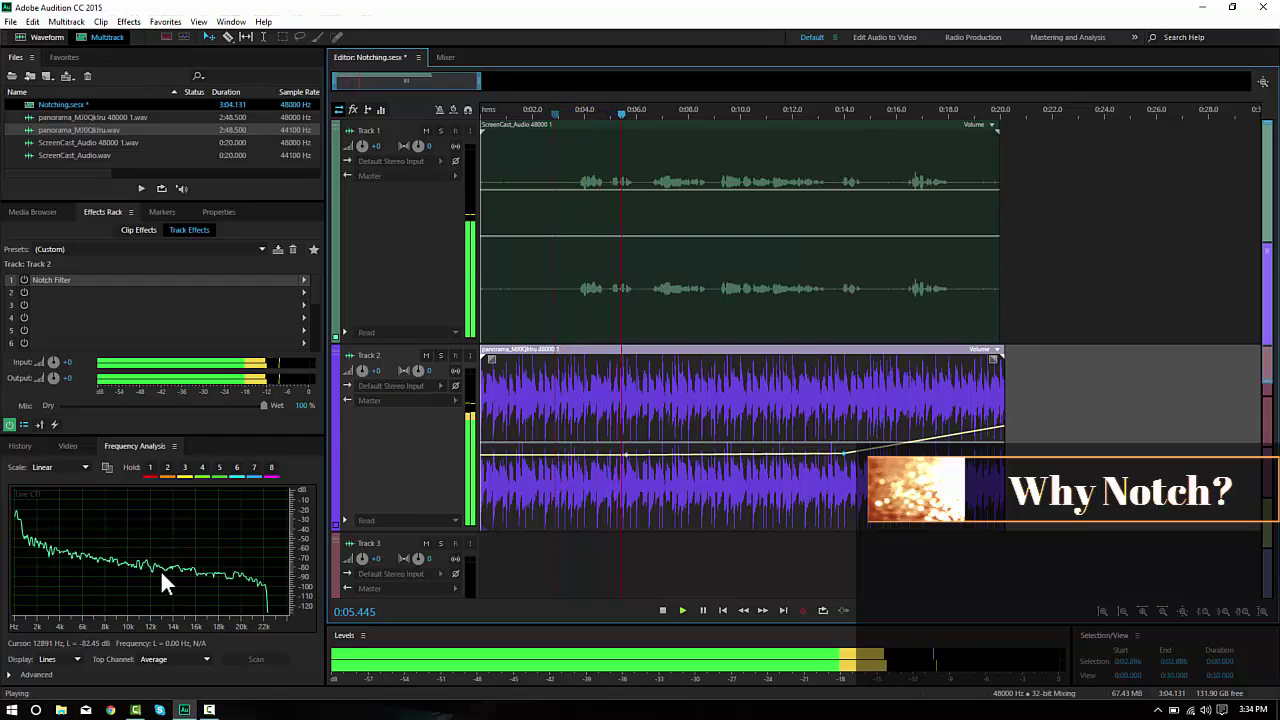
{"action": "key", "text": "space"}
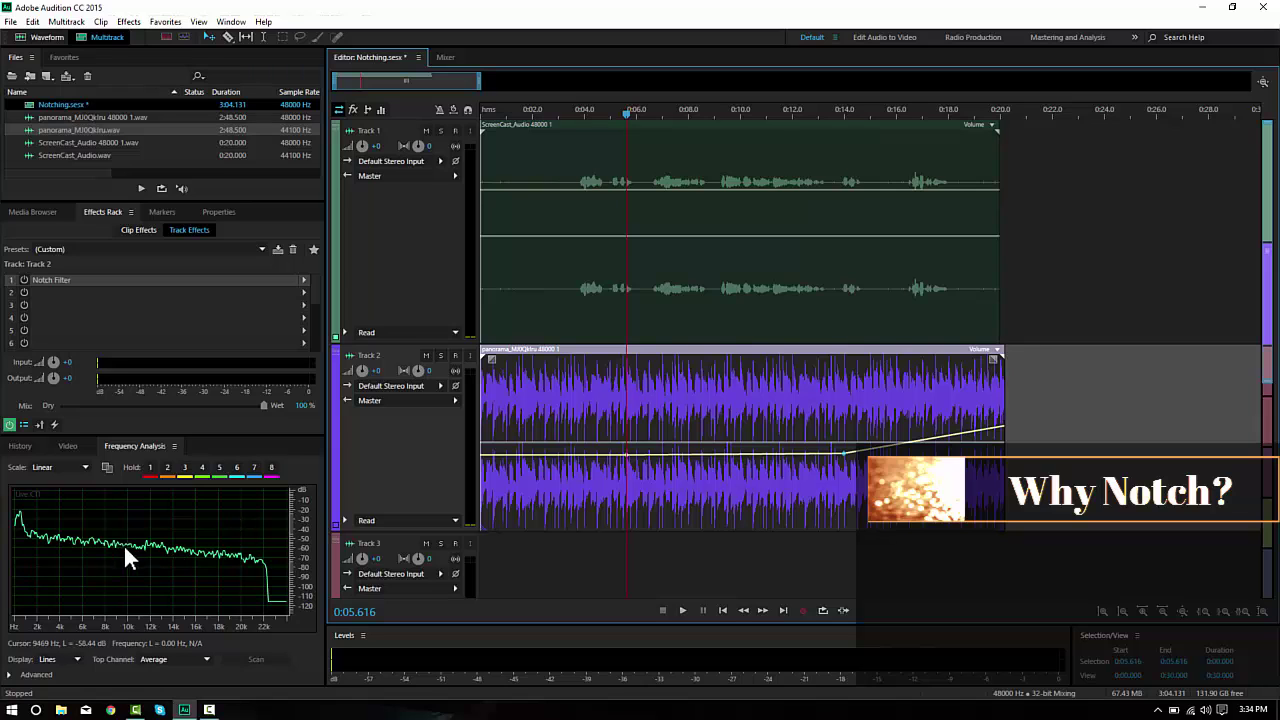
{"action": "left_click", "coordinate": [24, 281]}
{"action": "left_click_drag", "start_coordinate": [555, 109], "coordinate": [522, 110]}
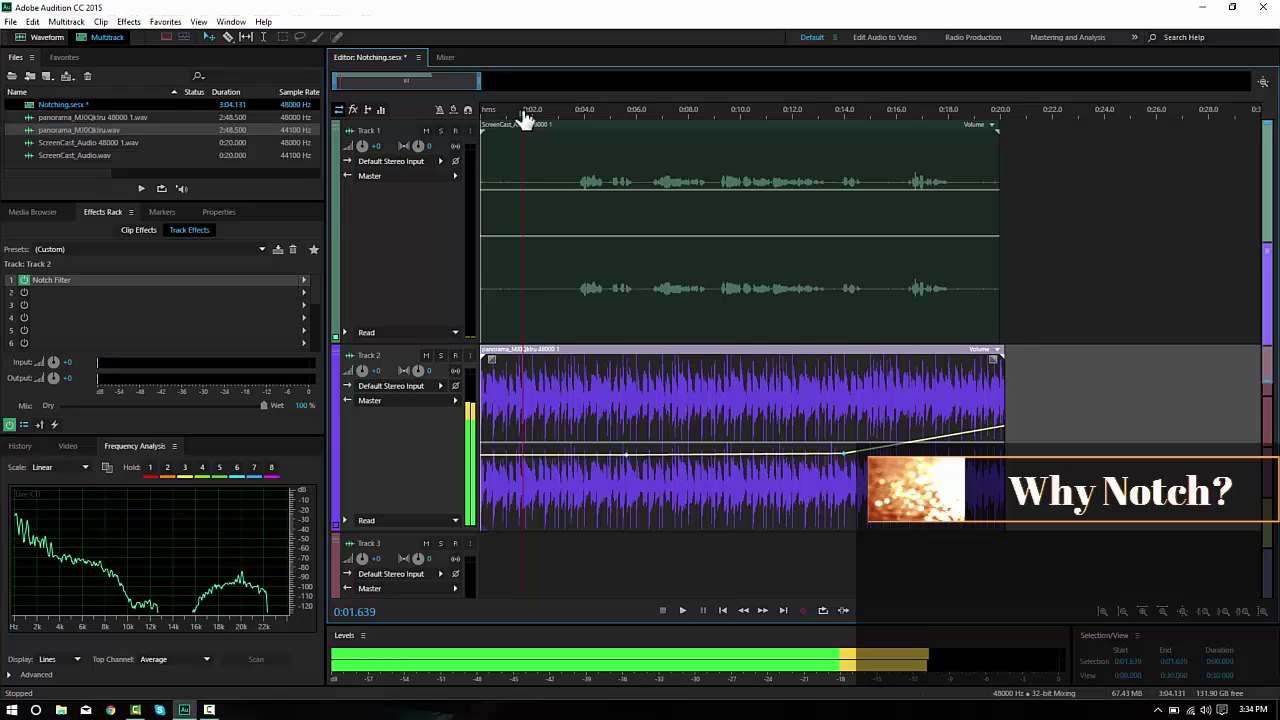
{"action": "key", "text": "space"}
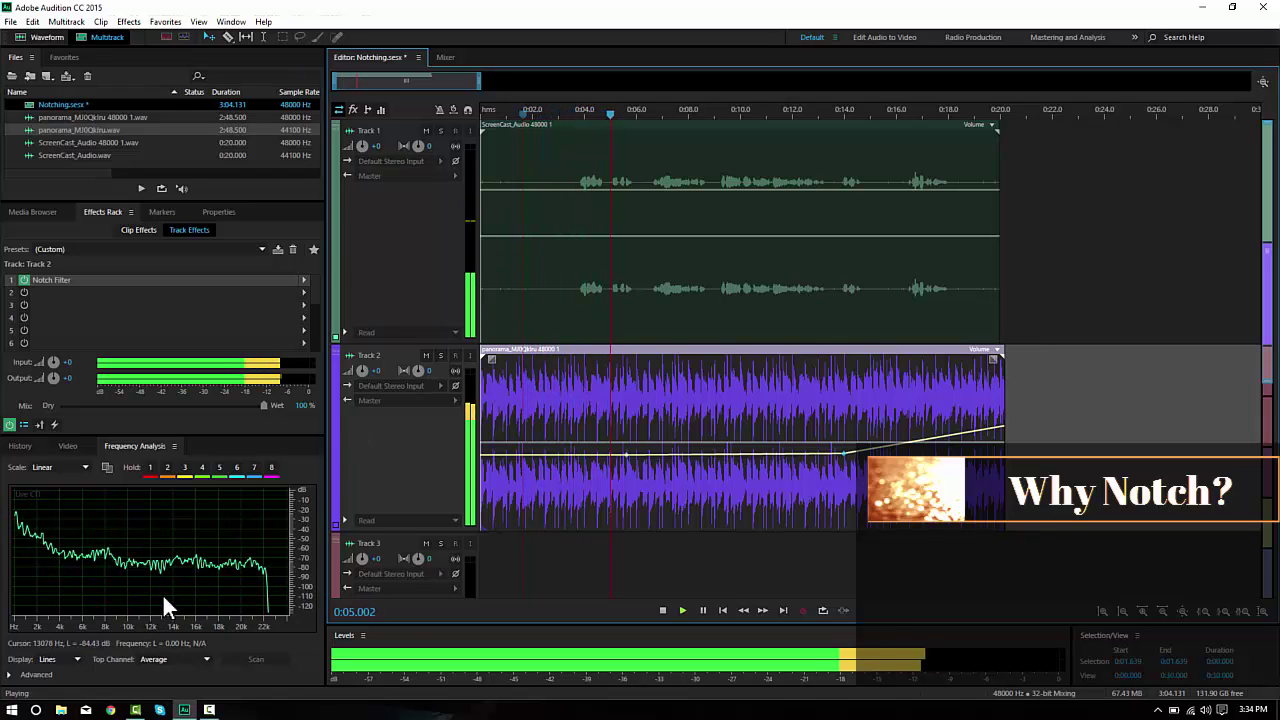
{"action": "key", "text": "space"}
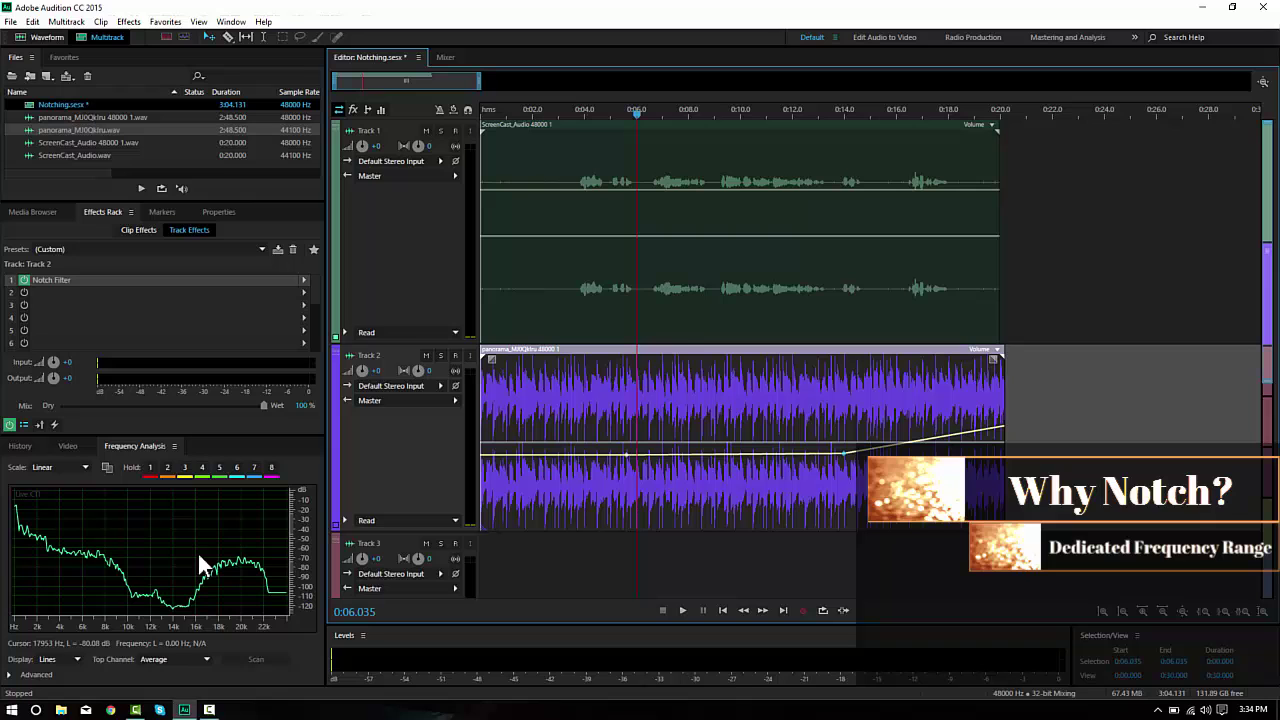
{"action": "left_click", "coordinate": [588, 112]}
{"action": "key", "text": "space"}
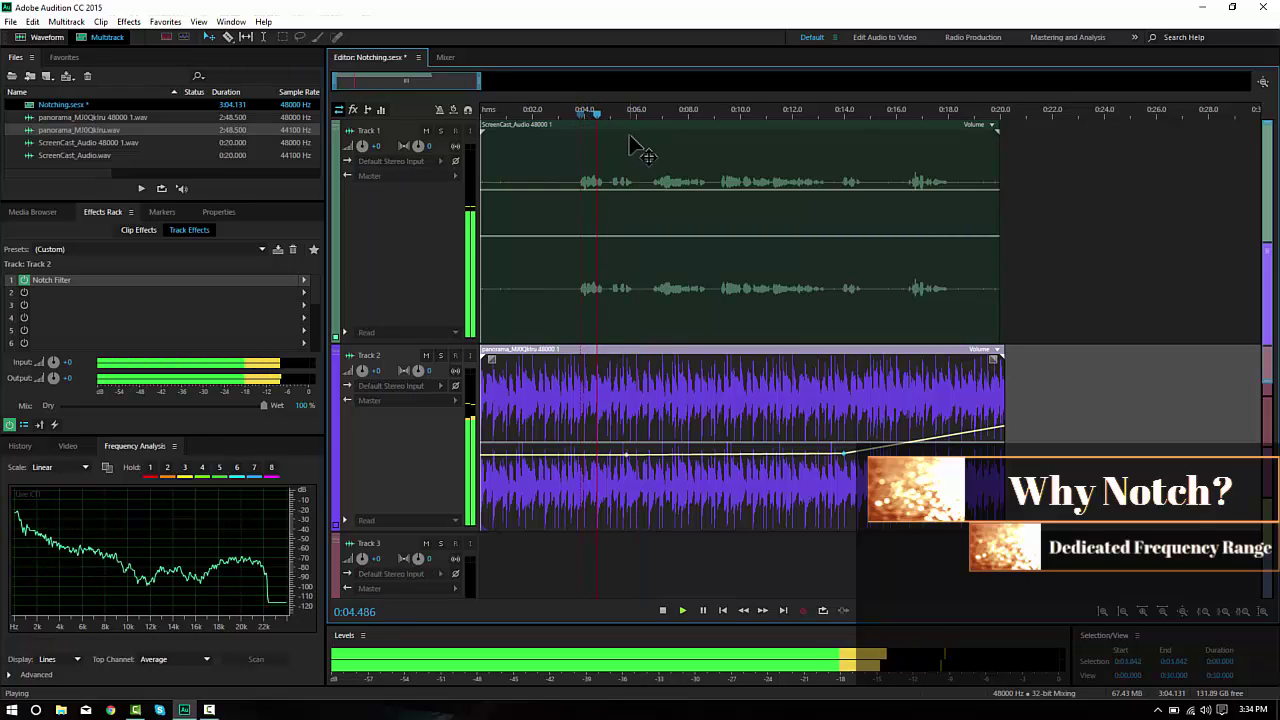
{"action": "key", "text": "space"}
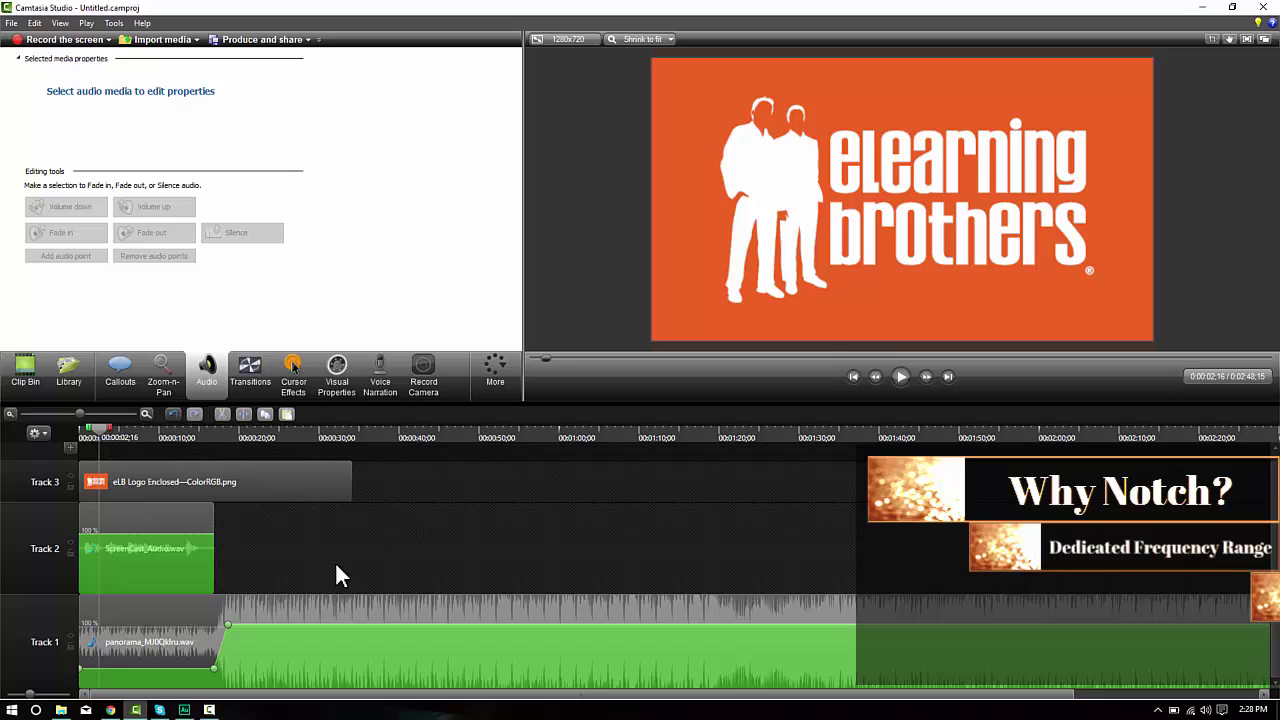
- Select the panorama music clip on Track 1 and align it with the timeline start
{"action": "left_click", "coordinate": [134, 655]}
{"action": "left_click_drag", "start_coordinate": [140, 646], "coordinate": [115, 651]}
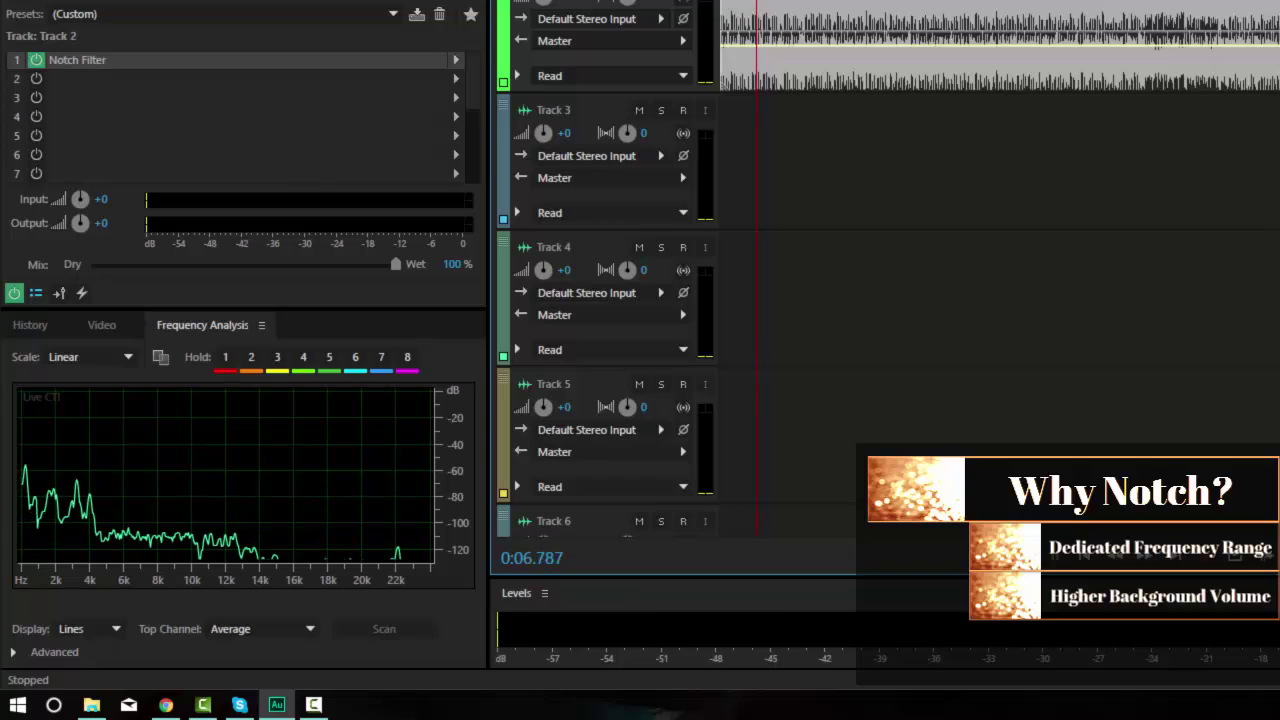
- Briefly play the notch-filtered music to check its Frequency Analysis spectrum, then return to Camtasia
{"action": "key", "text": "space"}
{"action": "key", "text": "space"}
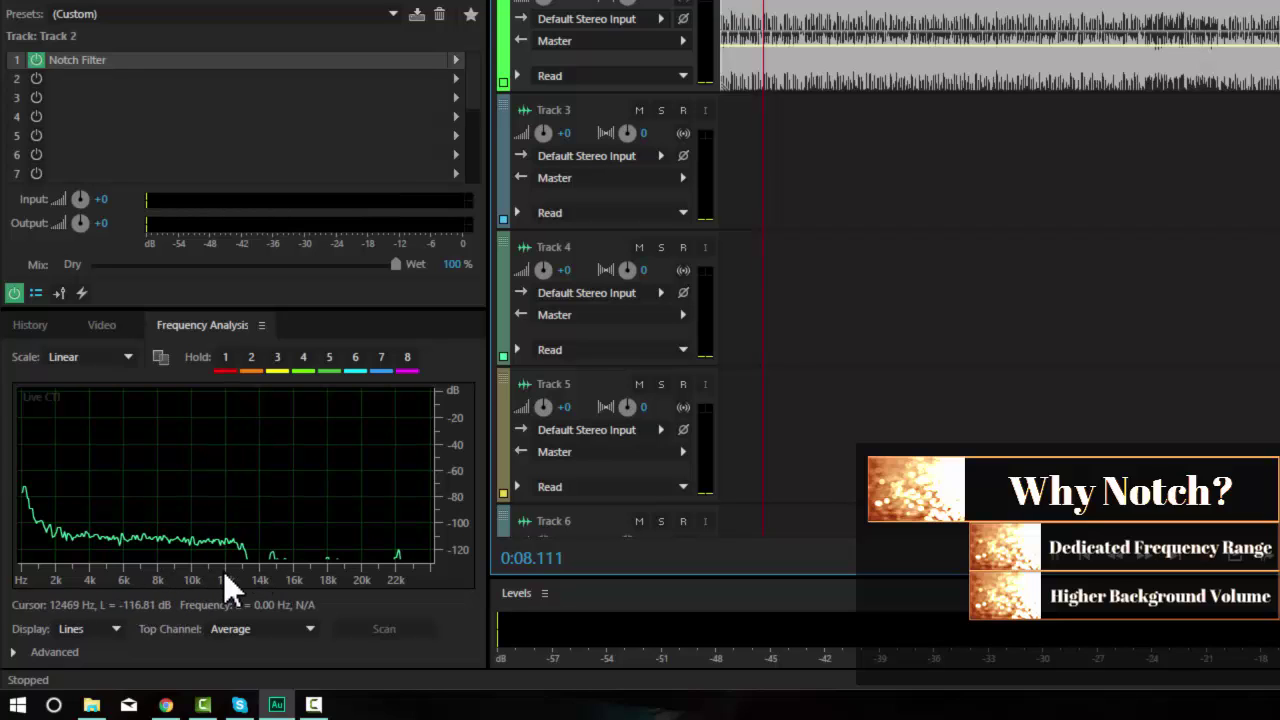
{"action": "left_click", "coordinate": [200, 706]}
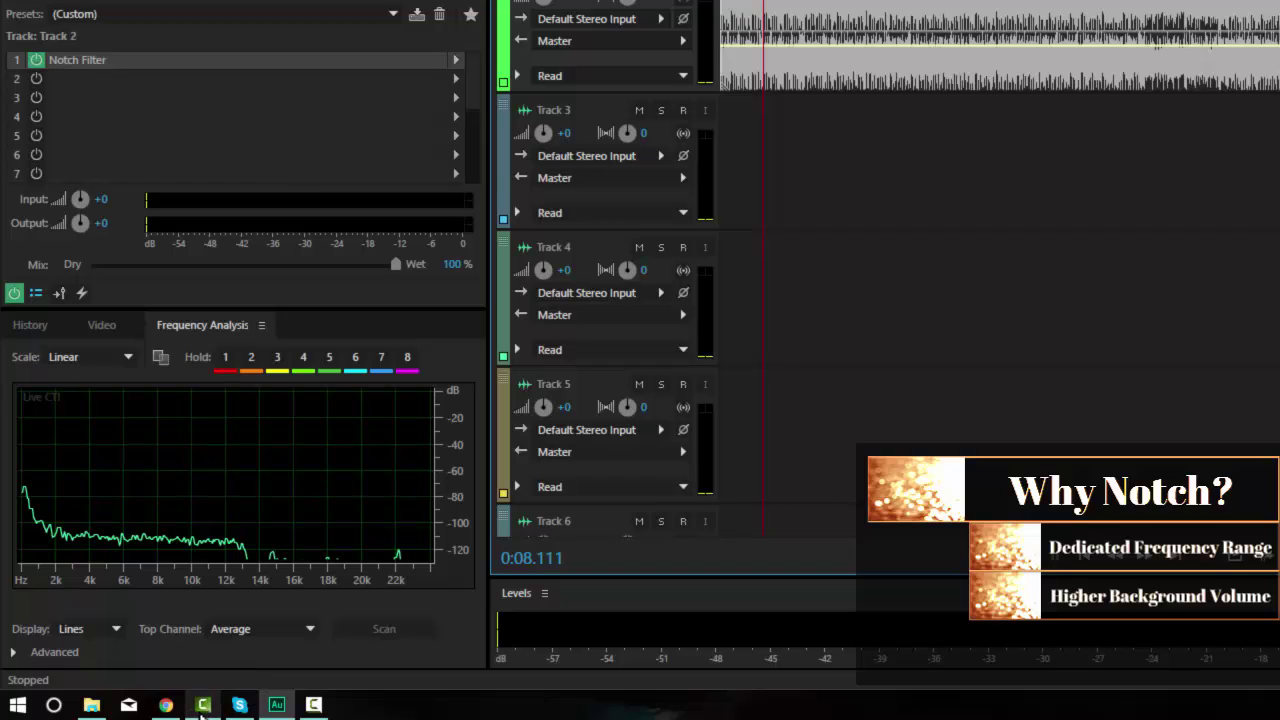